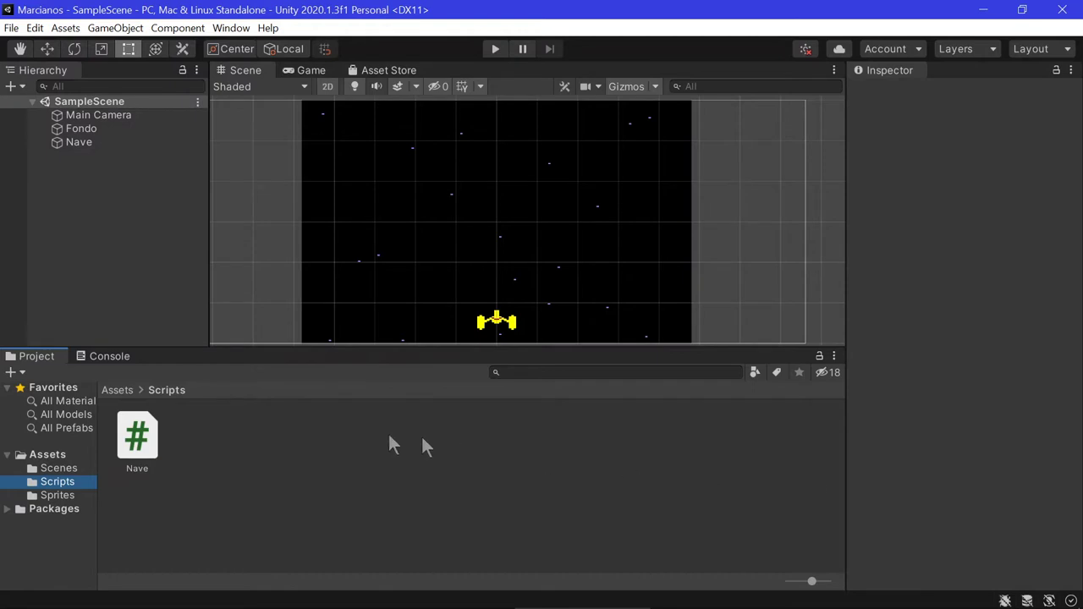
Open the Sprites folder listing enemigo1a, fondo960 and nave, and pick up the enemigo1a sprite
left_click(56, 495)
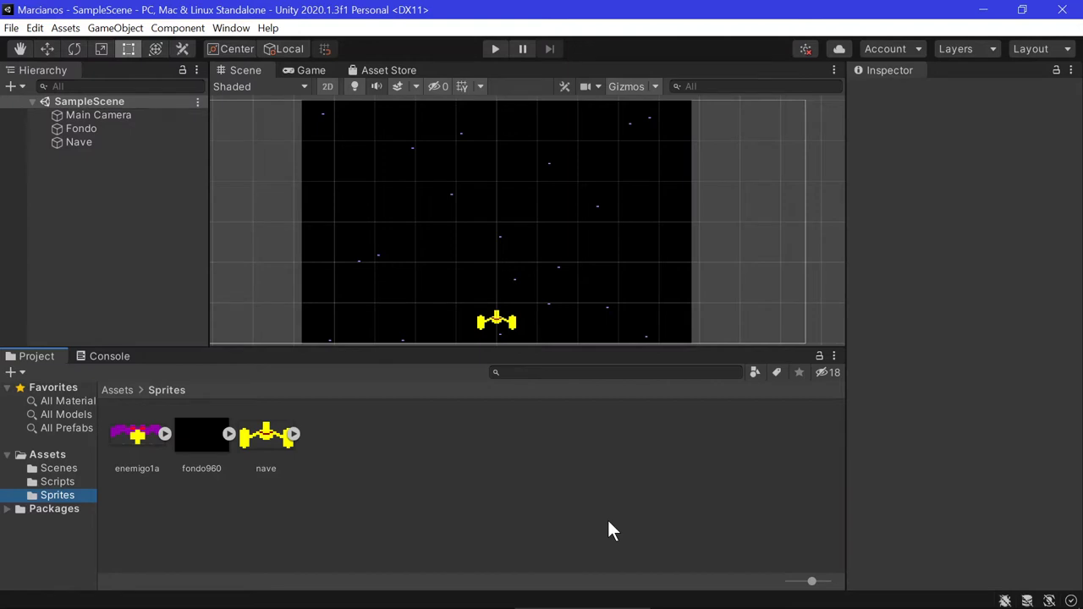
left_click_drag(136, 433, 112, 184)
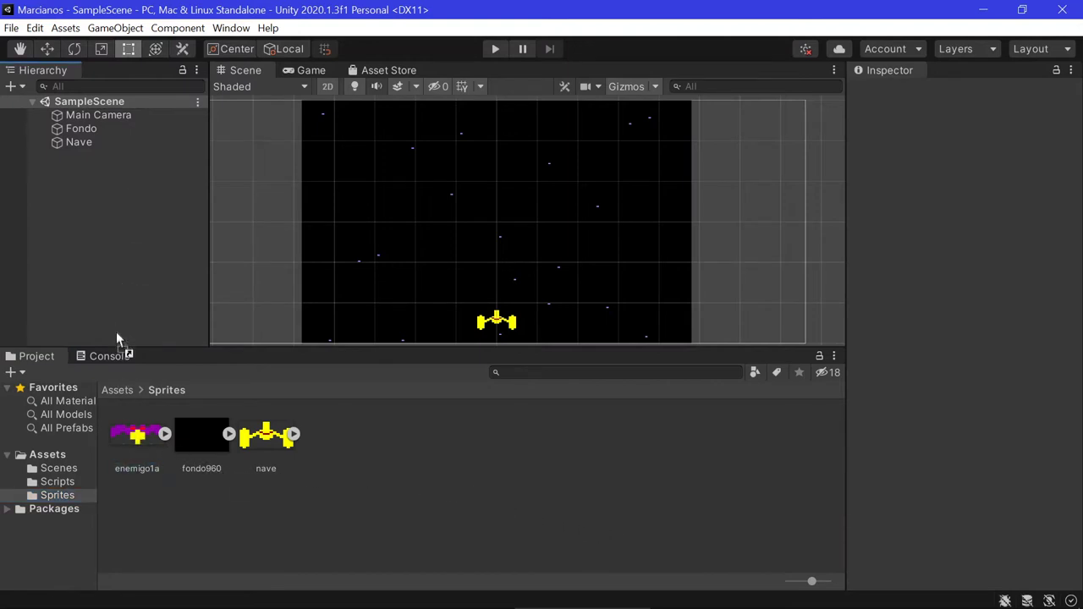
Drop enemigo1a into the scene's top left at about X -3.10, Y 2.14, and rename it Enemigo
left_click_drag(112, 185, 371, 145)
left_click_drag(371, 140, 370, 139)
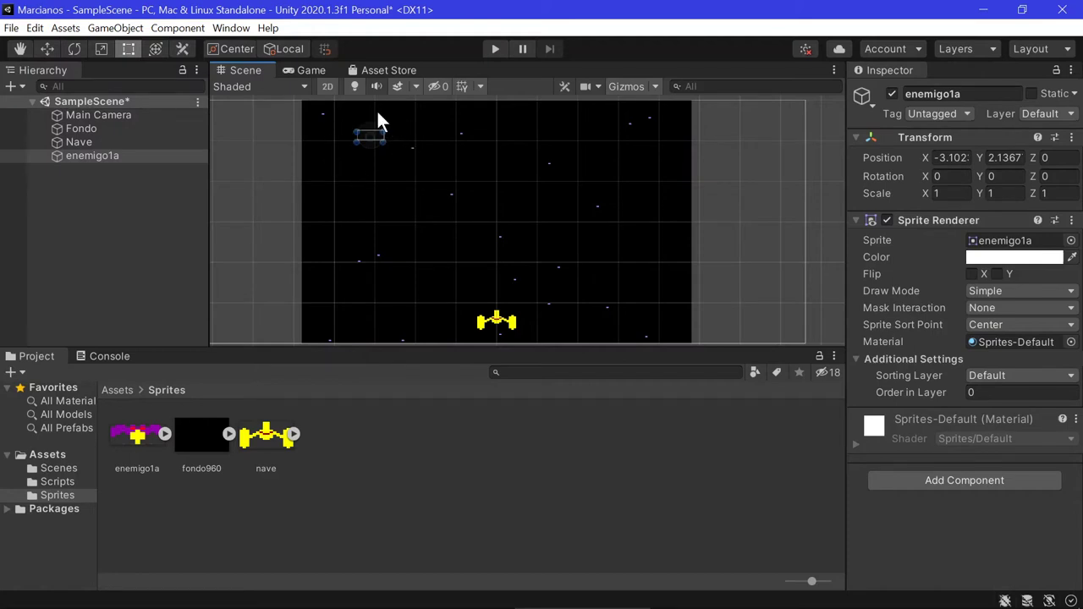
left_click(124, 155)
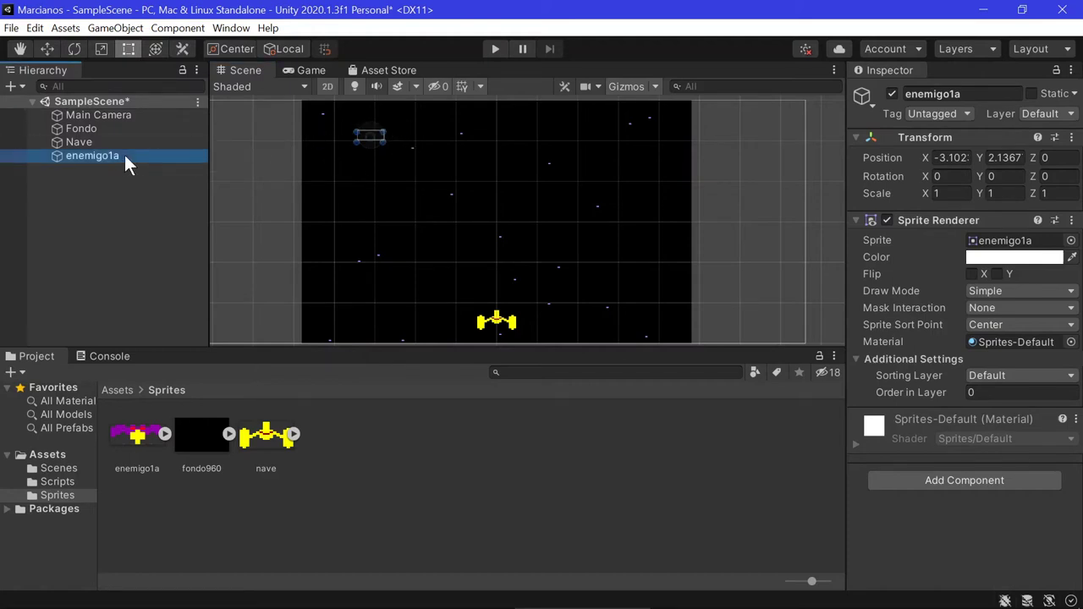
right_click(124, 161)
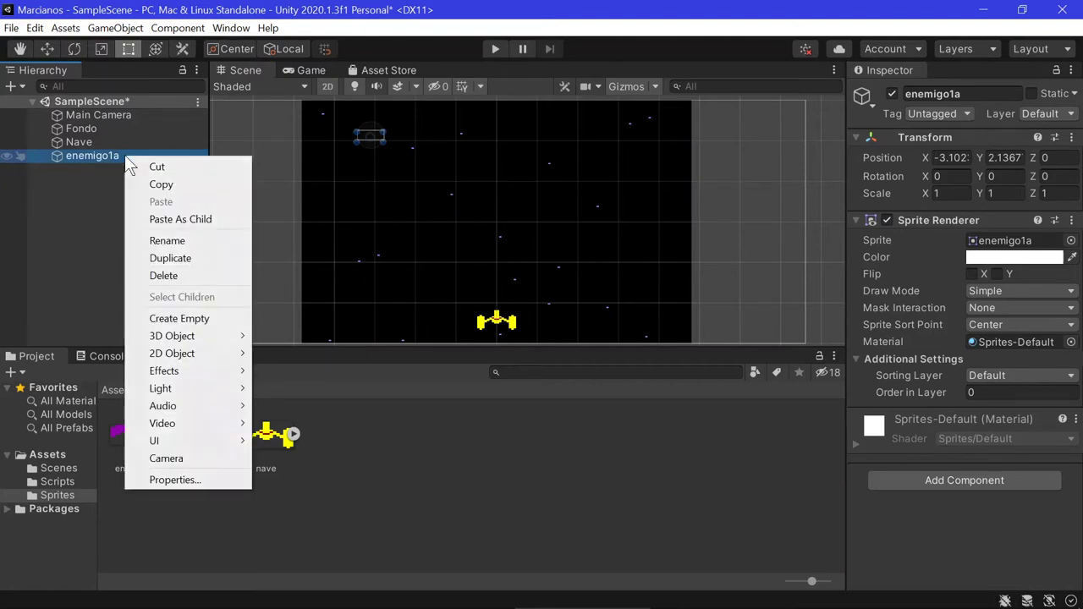
left_click(176, 240)
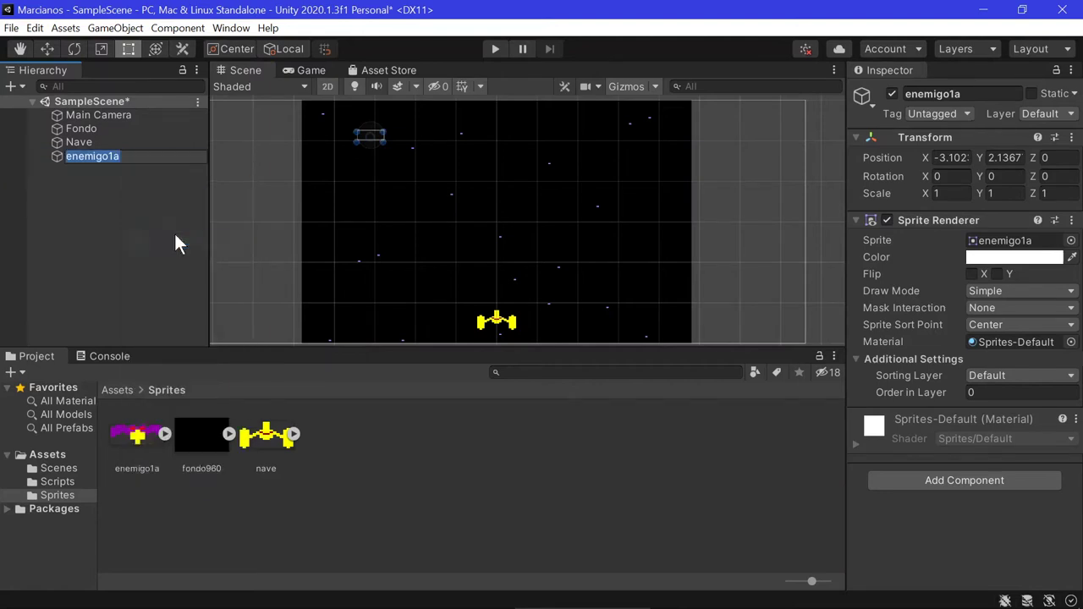
type("Enemigo")
key("Return")
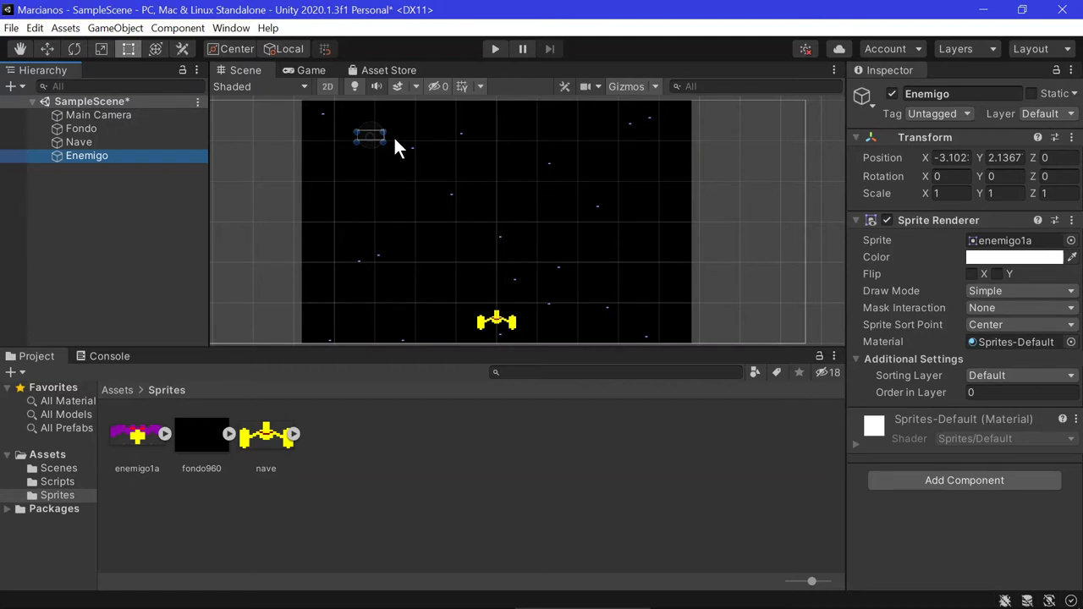
left_click_drag(395, 349, 382, 435)
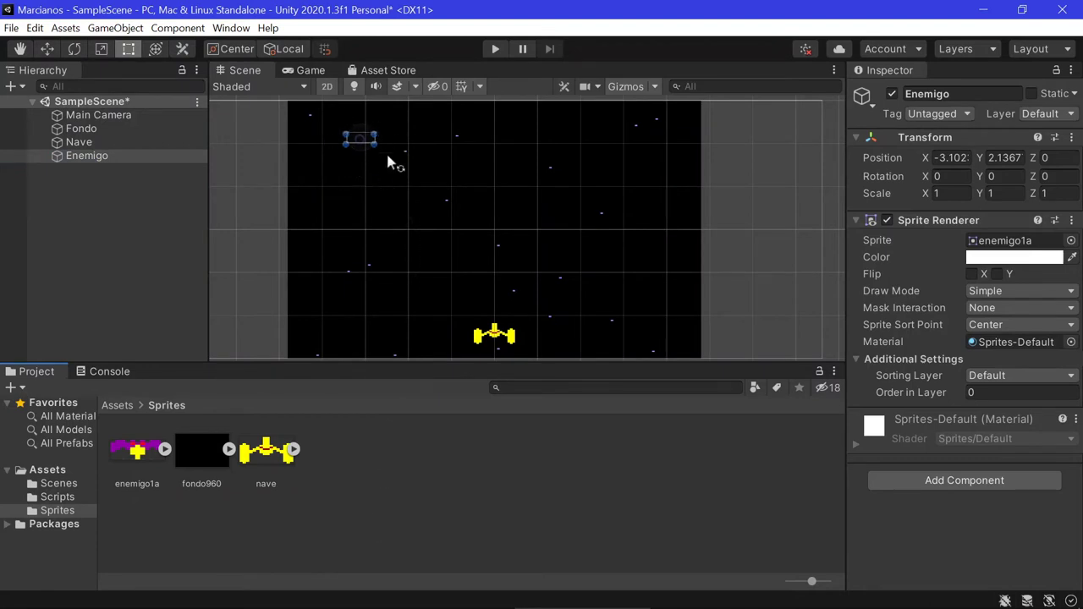
Give Enemigo's Sprite Renderer an Order in Layer of 2 so it draws above the Fondo background
left_click(105, 126)
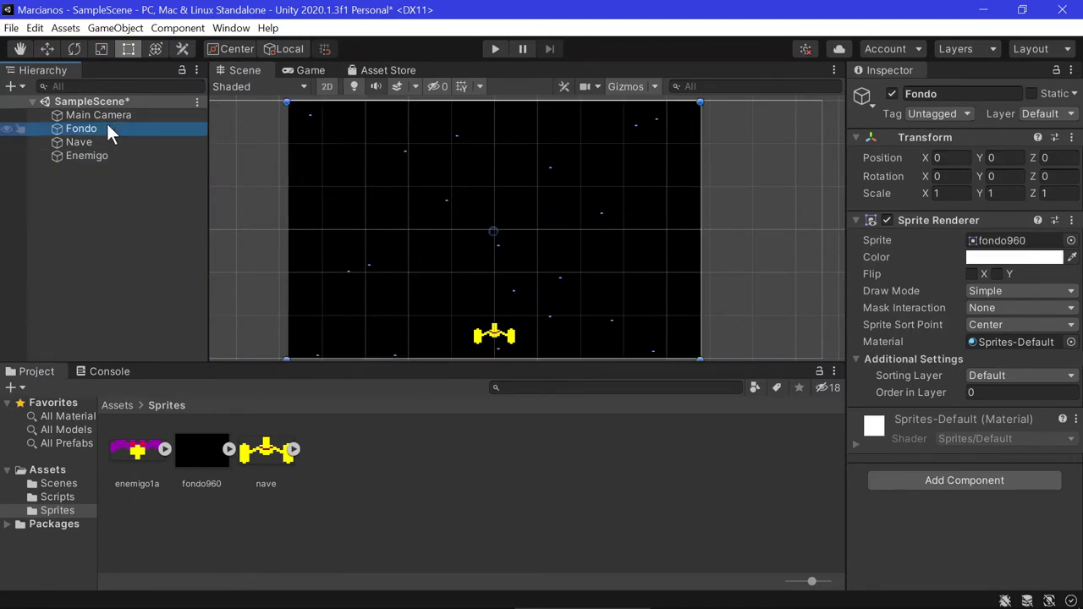
left_click(891, 94)
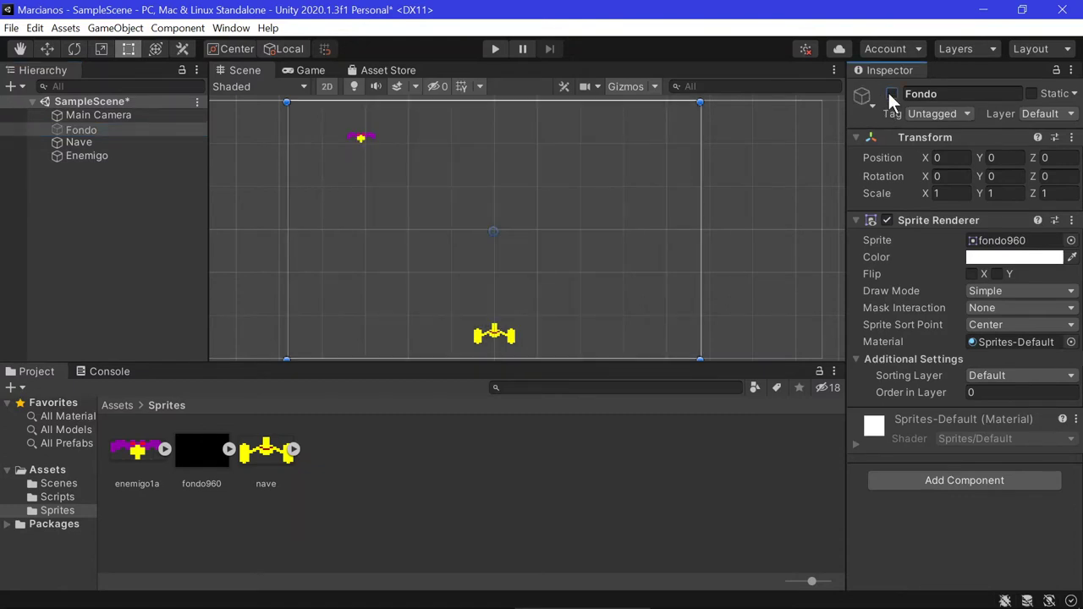
left_click(891, 94)
left_click(83, 146)
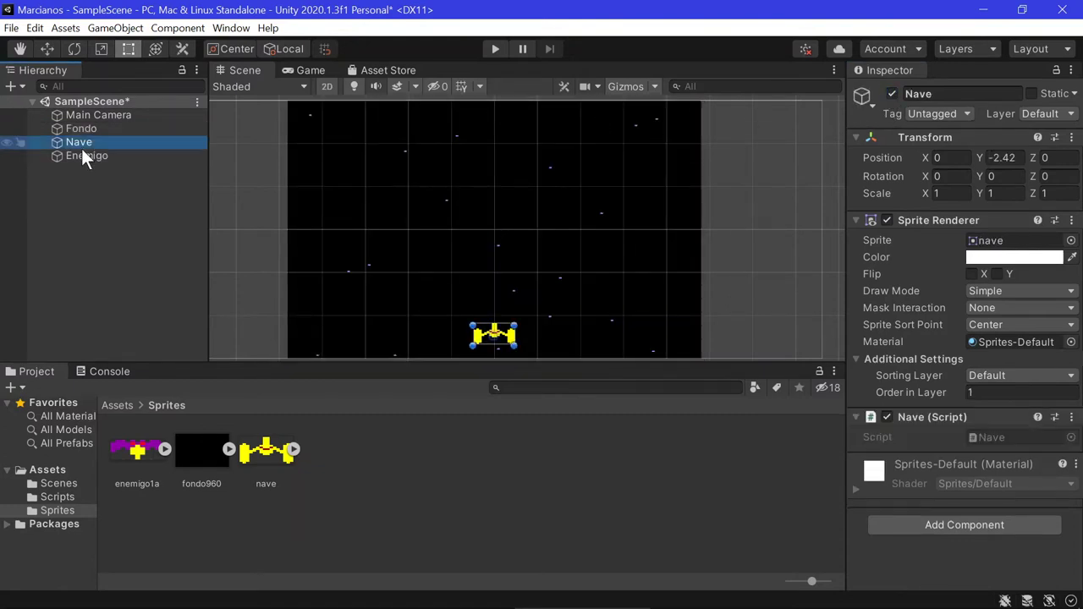
left_click(69, 155)
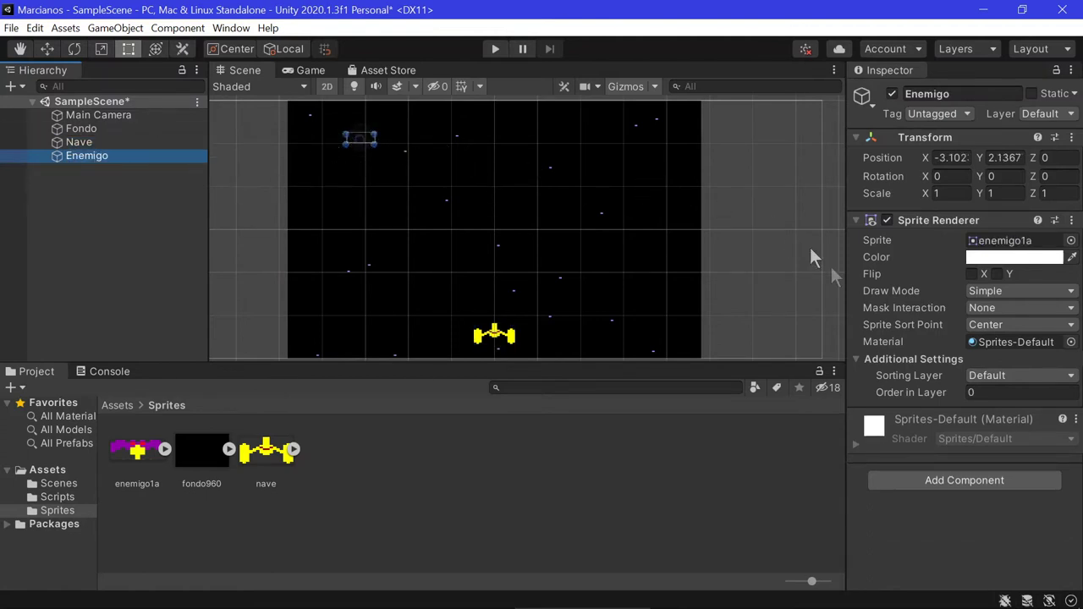
left_click(989, 393)
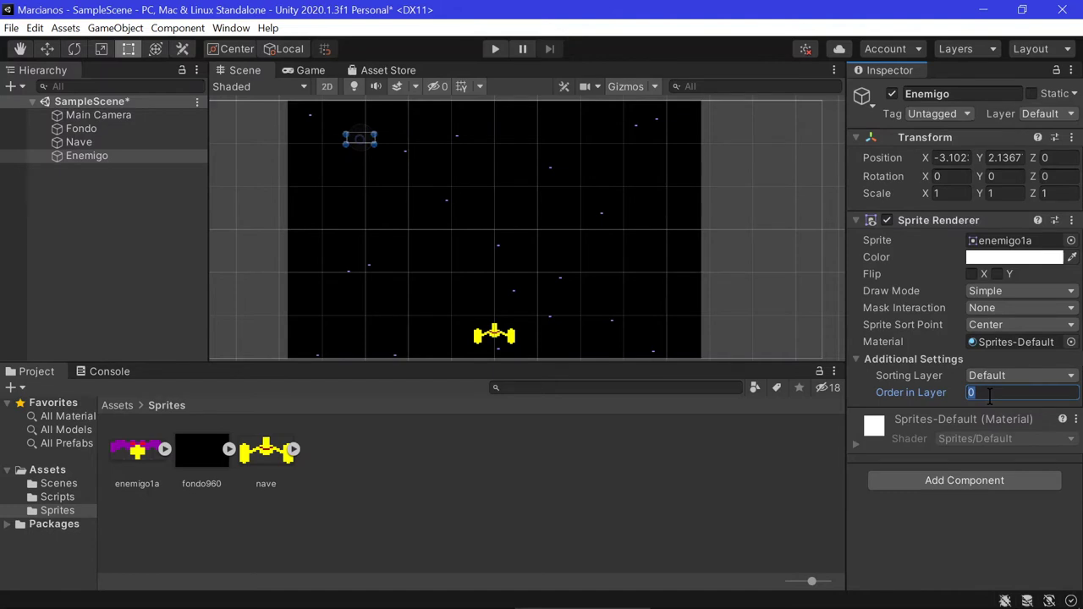
type("2")
Add a new script component named Enemigo to the object and move the script into the Scripts folder
left_click(989, 480)
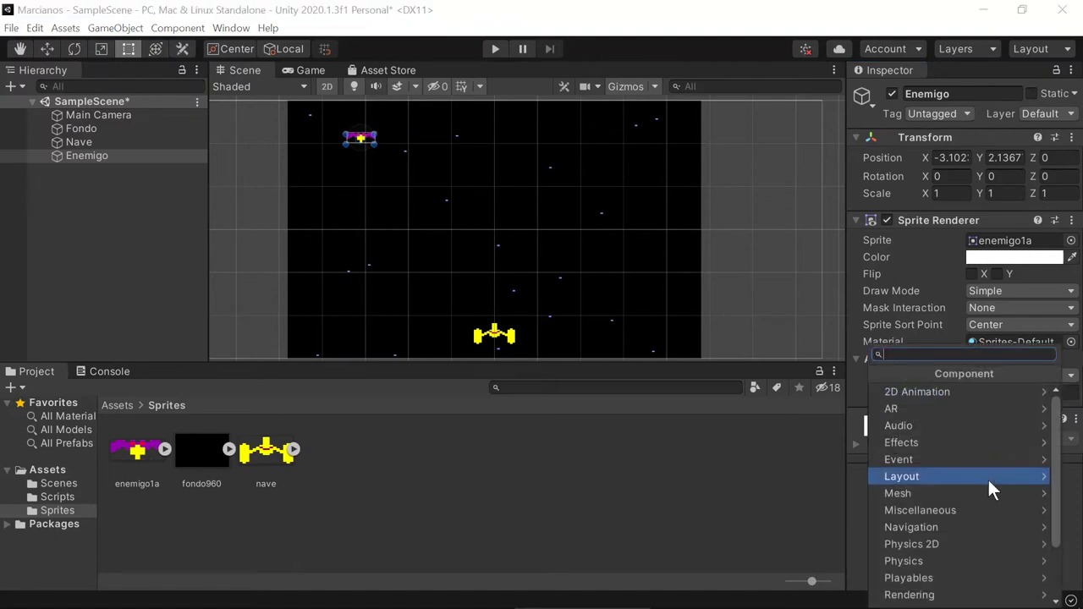
scroll(987, 477, "down", 3)
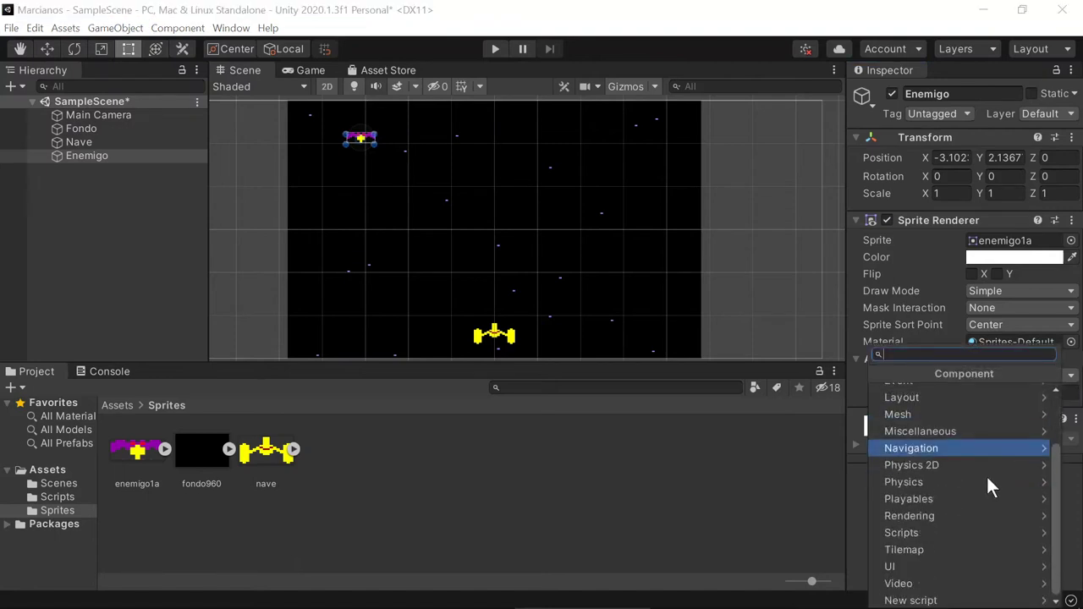
left_click(930, 601)
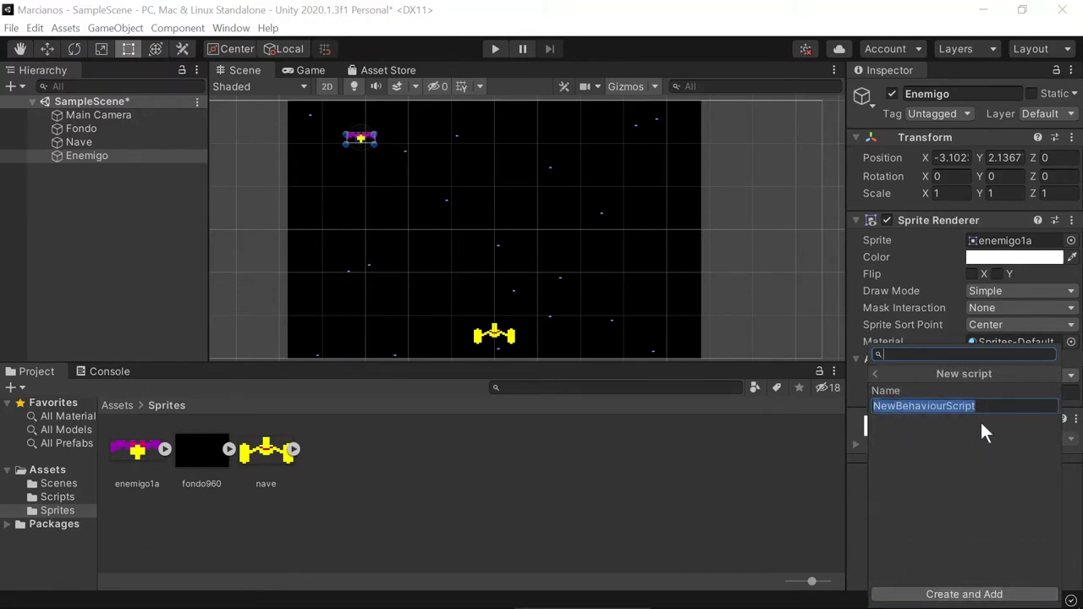
type("Enemigo")
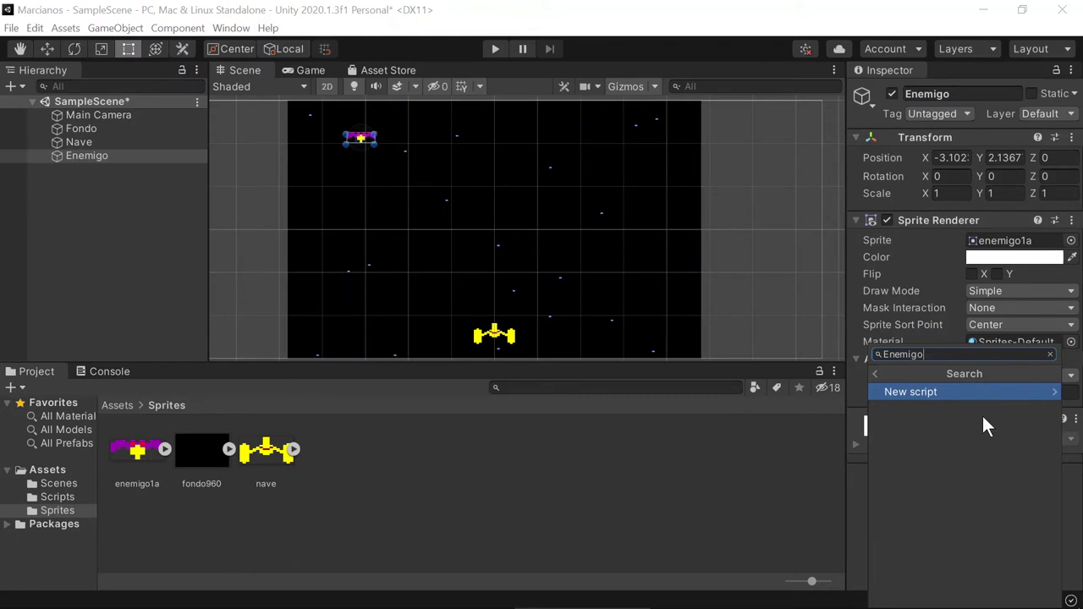
key("Return")
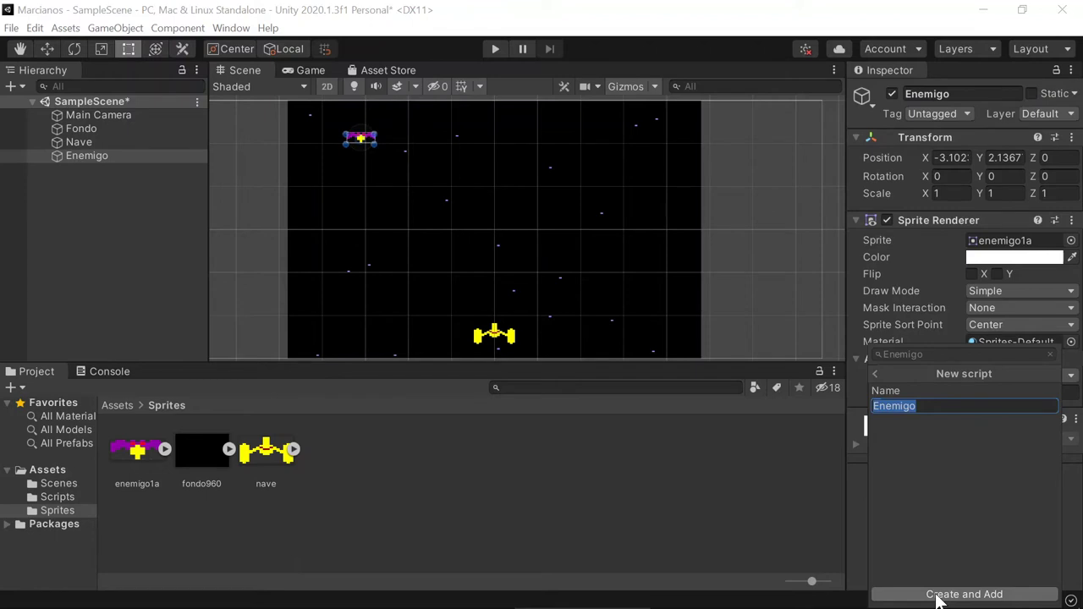
left_click(937, 595)
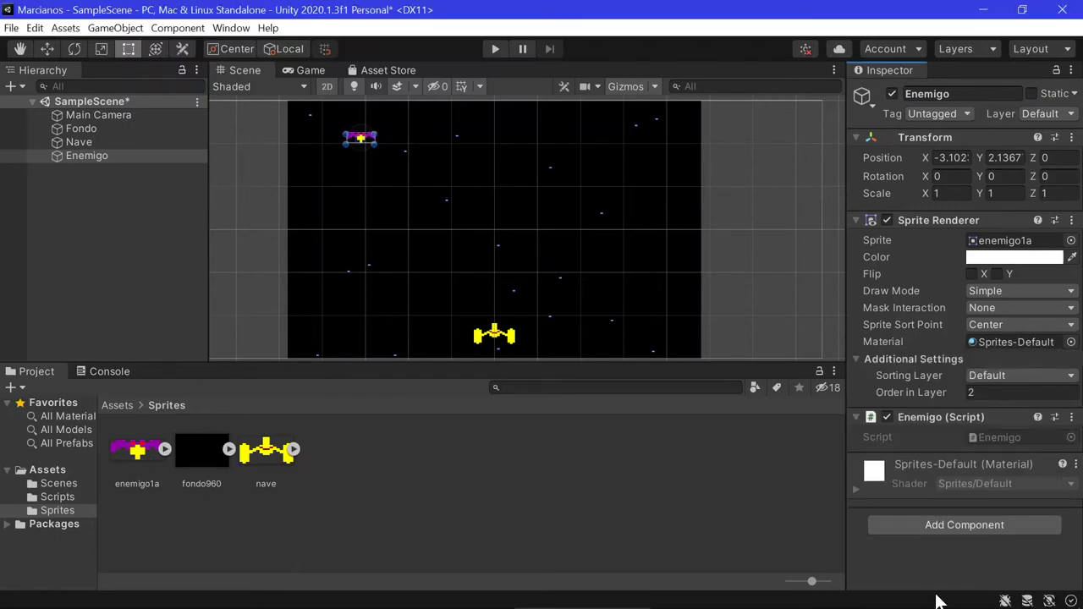
left_click(33, 468)
left_click_drag(340, 459, 207, 455)
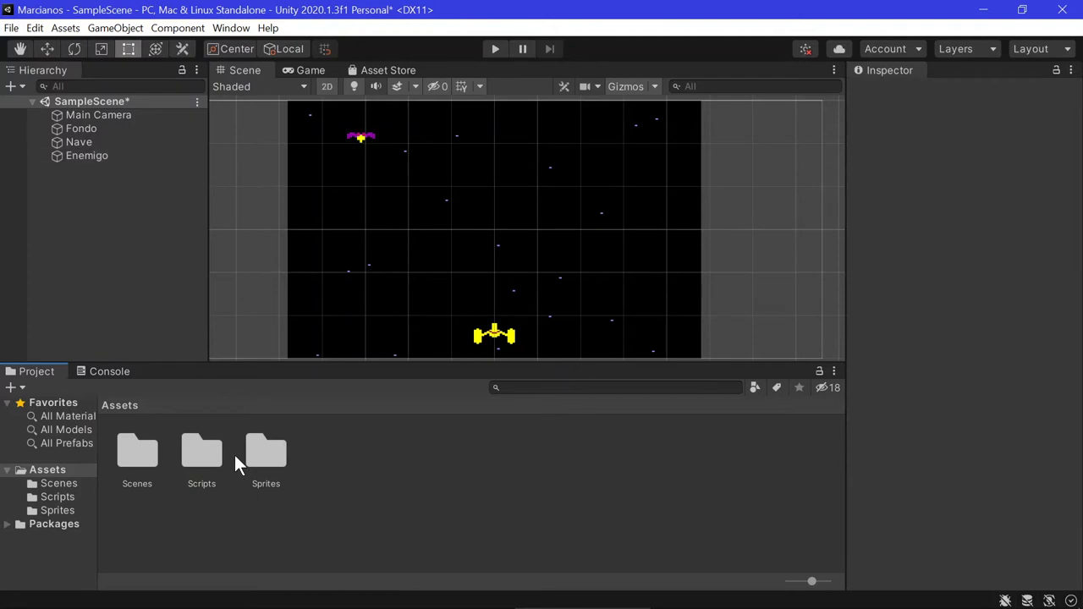
Open the Scripts folder and load Enemigo.cs in Visual Studio 2019
double_click(212, 454)
left_click(139, 457)
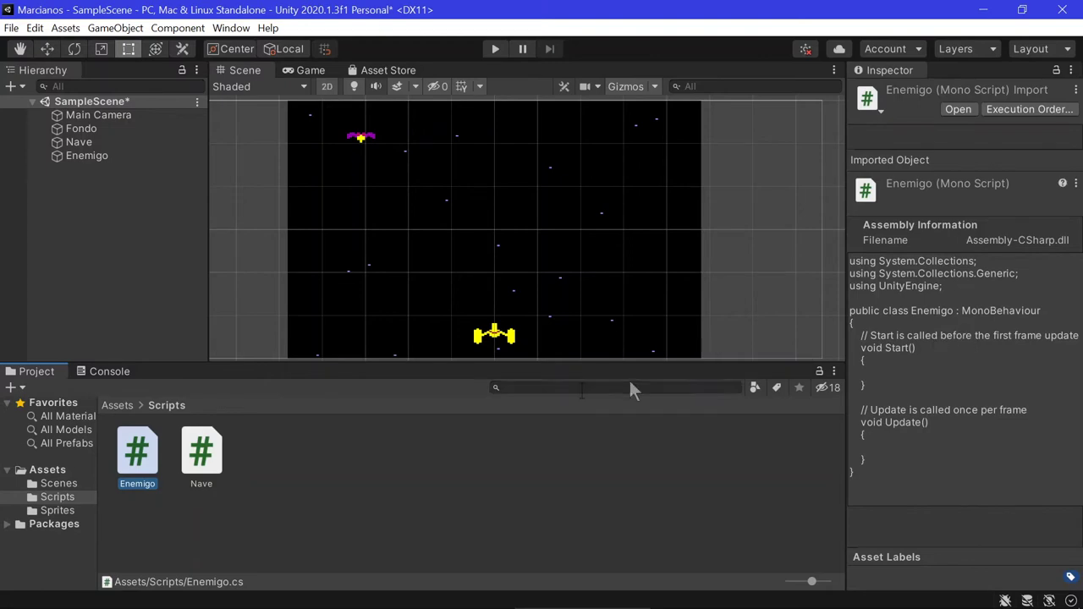
double_click(131, 455)
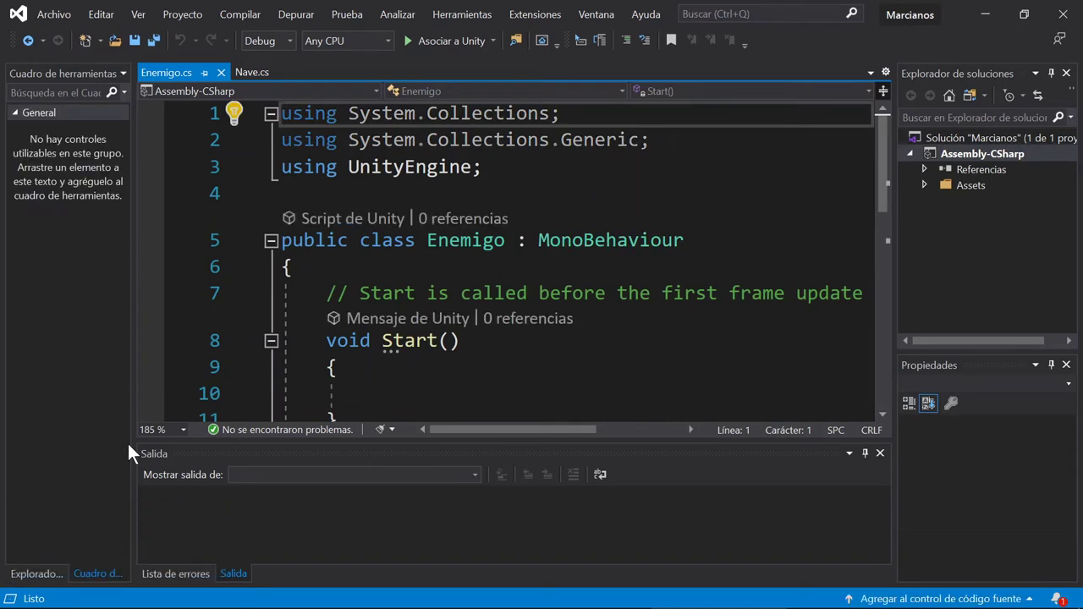
Copy the velocidad declaration from Nave.cs into the Enemigo class and duplicate the line
left_click(256, 68)
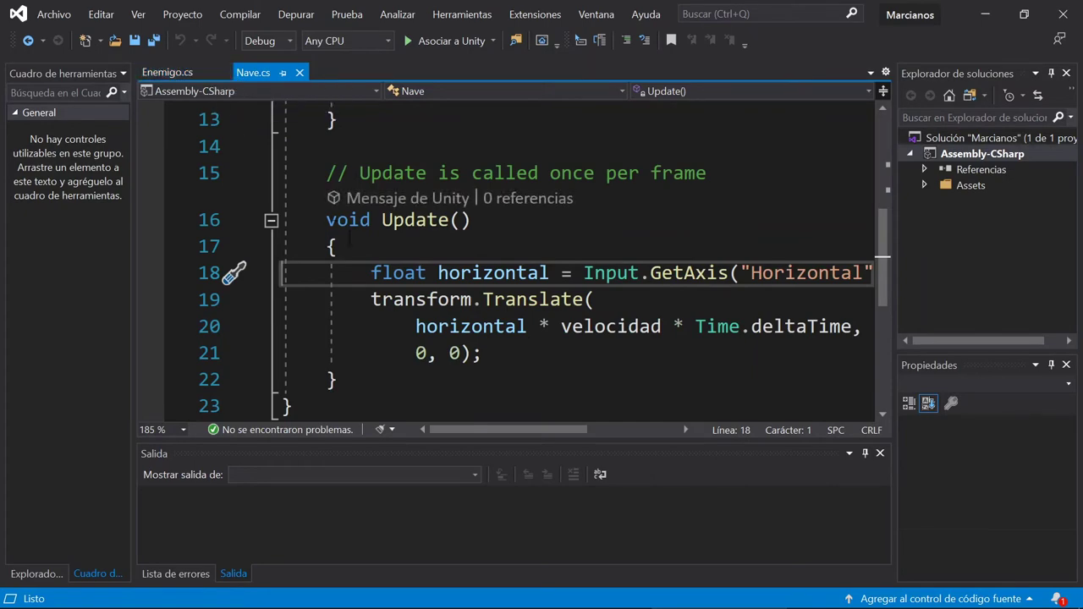
scroll(393, 244, "up", 2)
scroll(394, 243, "up", 1)
left_click_drag(327, 178, 637, 180)
key("ctrl+c")
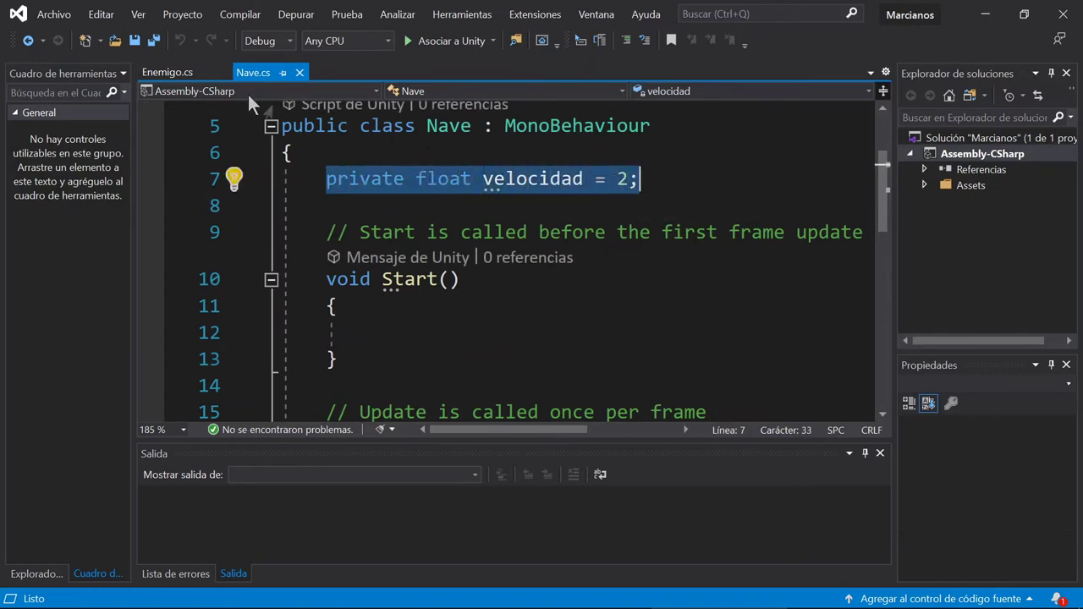
left_click(175, 72)
left_click(380, 259)
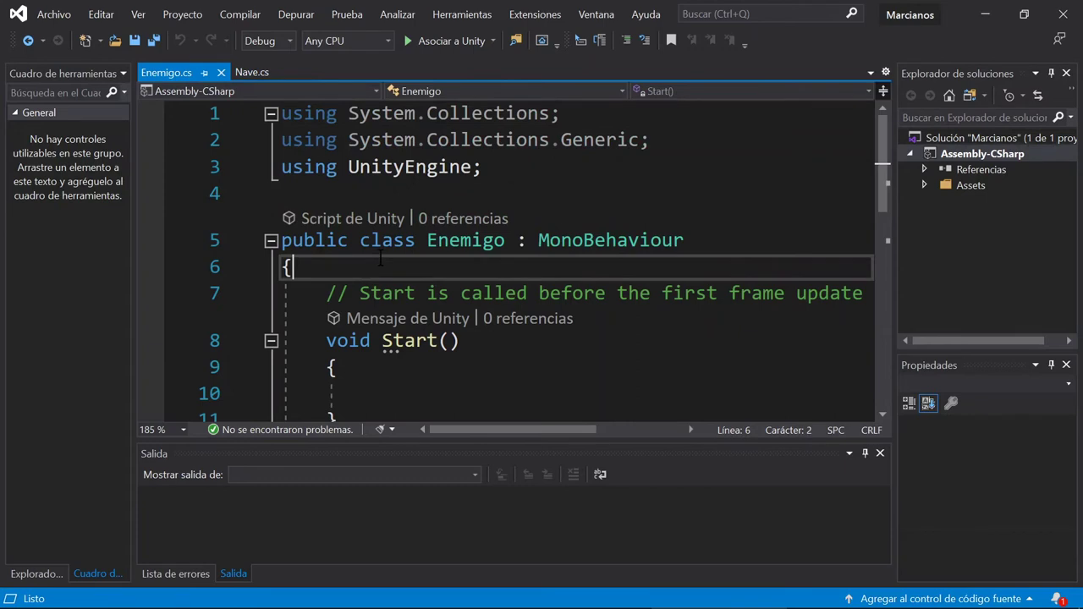
key("Return")
key("ctrl+v")
key("Return")
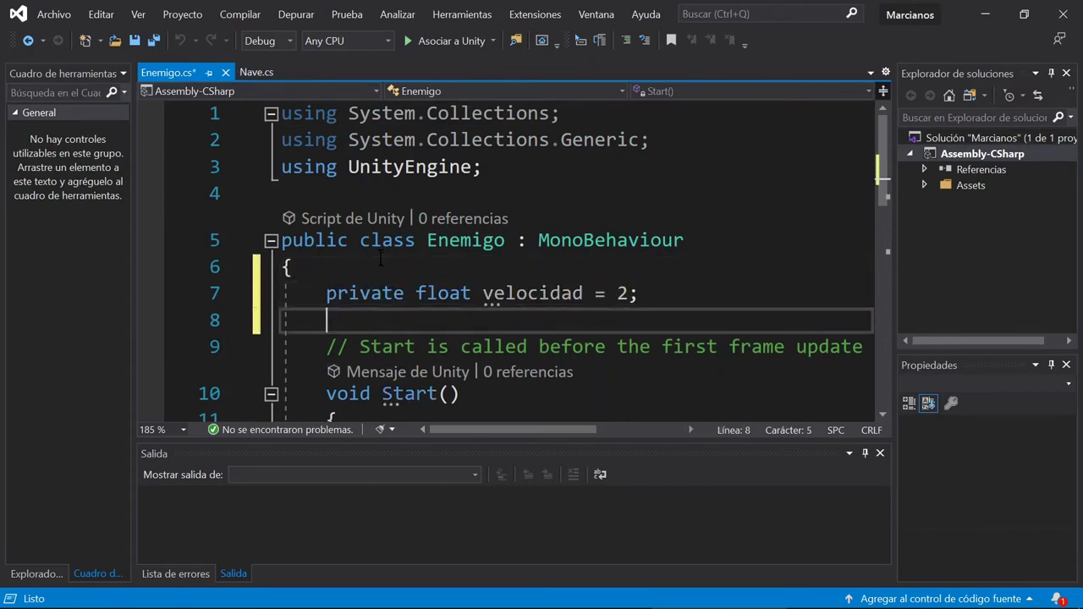
key("Up")
key("ctrl+d")
Rename the two fields to velocidadX = 2 and velocidadY = -1.2f
key("ctrl+Right")
key("ctrl+Right")
key("ctrl+Right")
key("ctrl+Right")
key("Left")
key("Left")
key("Left")
type("X")
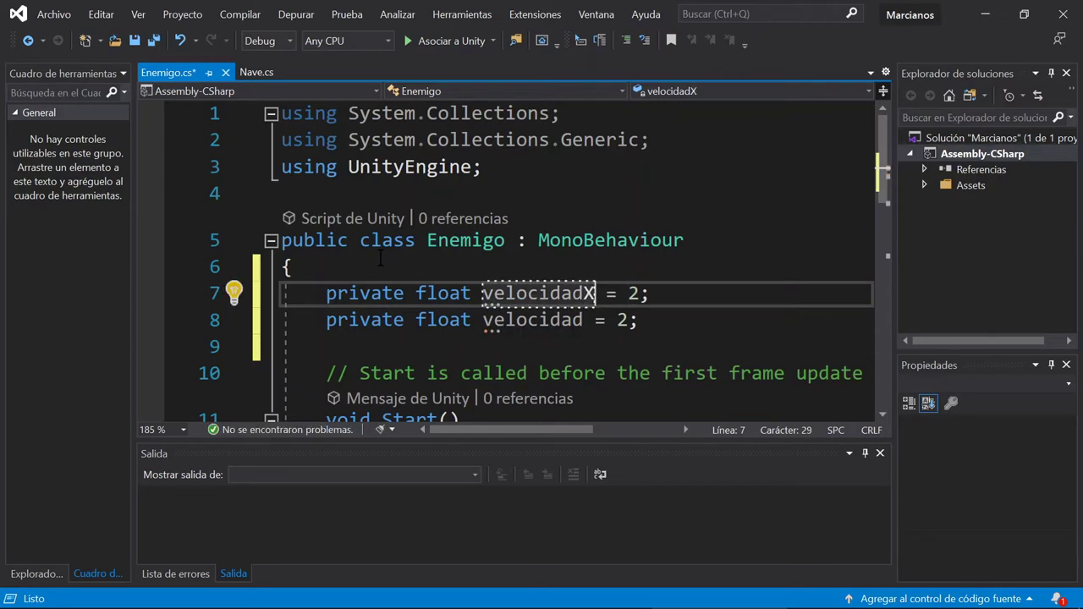
key("Down")
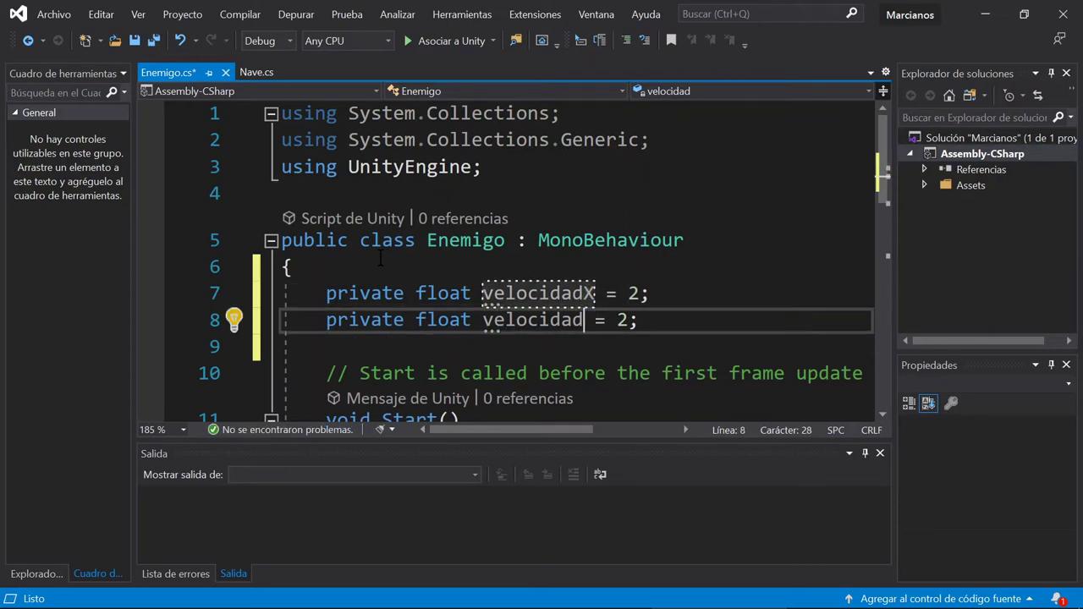
type("Y")
key("Right")
key("Right")
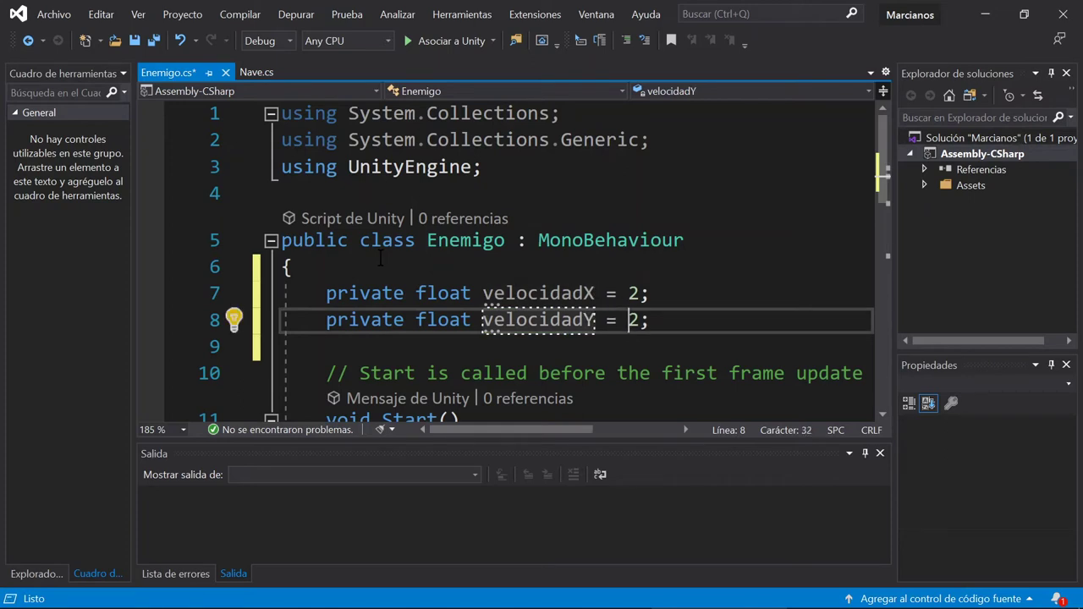
key("Right")
key("BackSpace")
type("1.2")
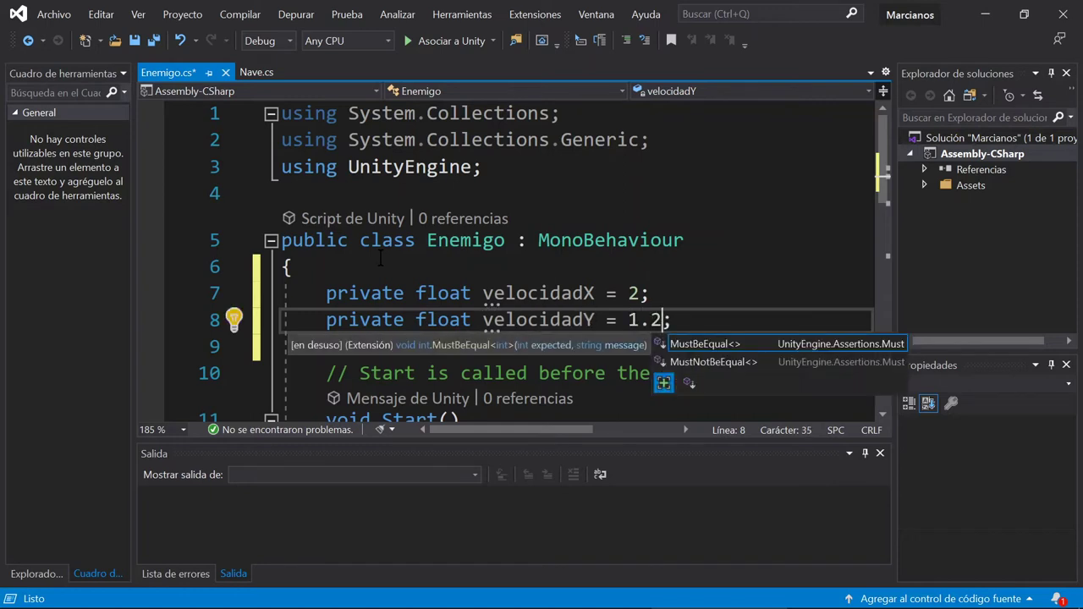
type("f")
key("Left")
key("Left")
key("Left")
key("Left")
type("-")
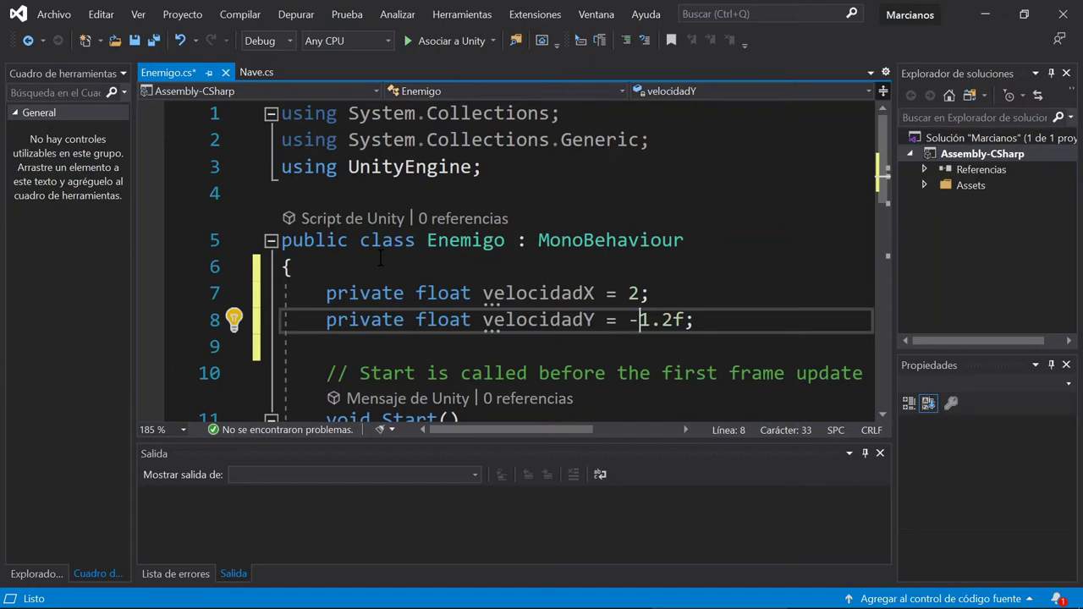
scroll(413, 195, "down", 3)
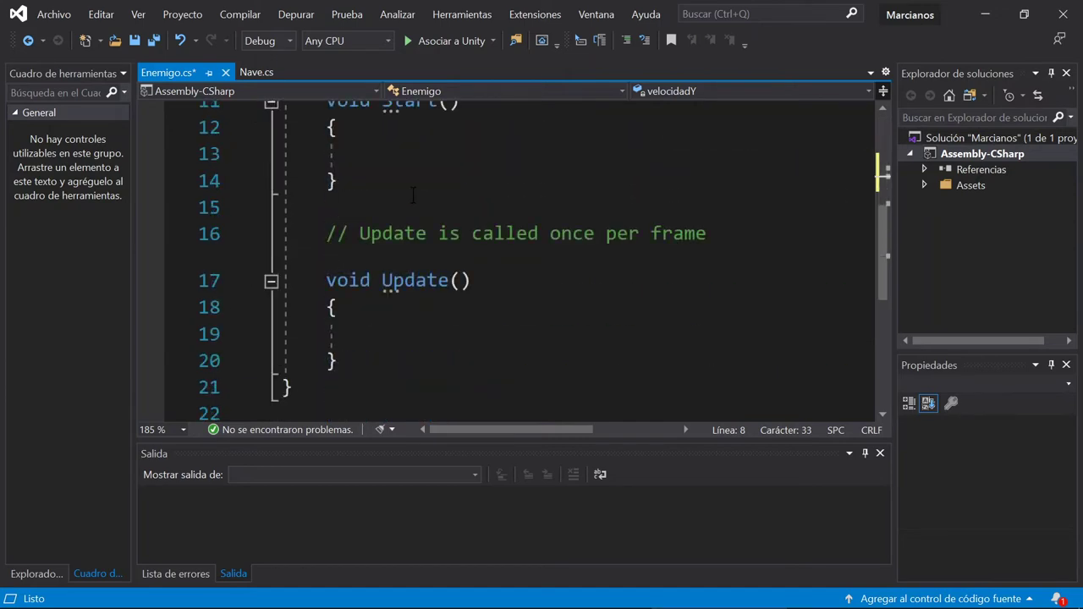
Copy Nave's transform.Translate statement into Enemigo's Update method
left_click(476, 337)
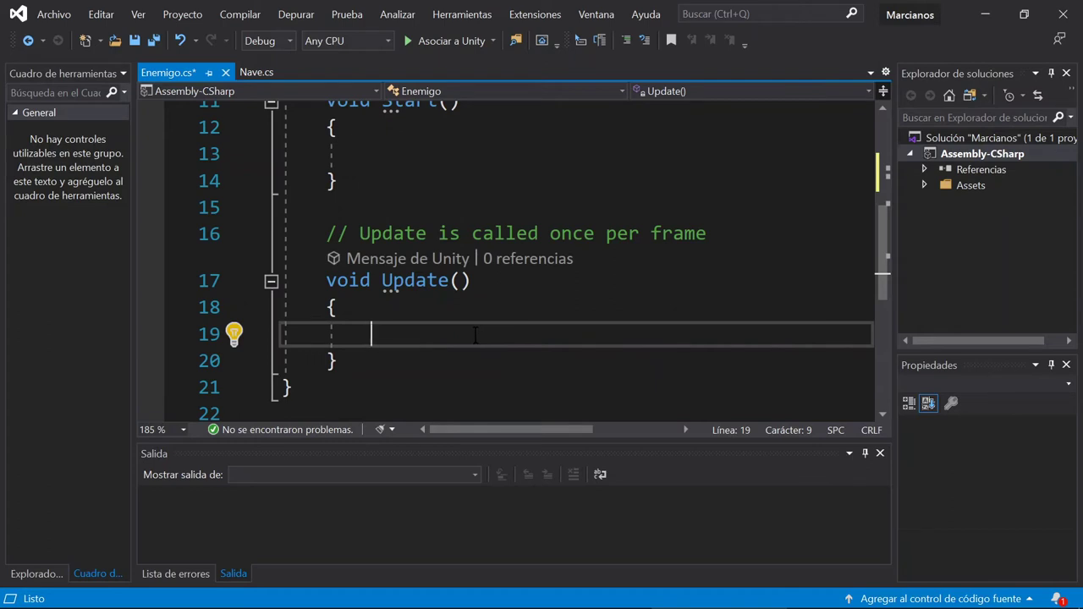
left_click(255, 72)
scroll(414, 141, "down", 2)
scroll(414, 144, "down", 1)
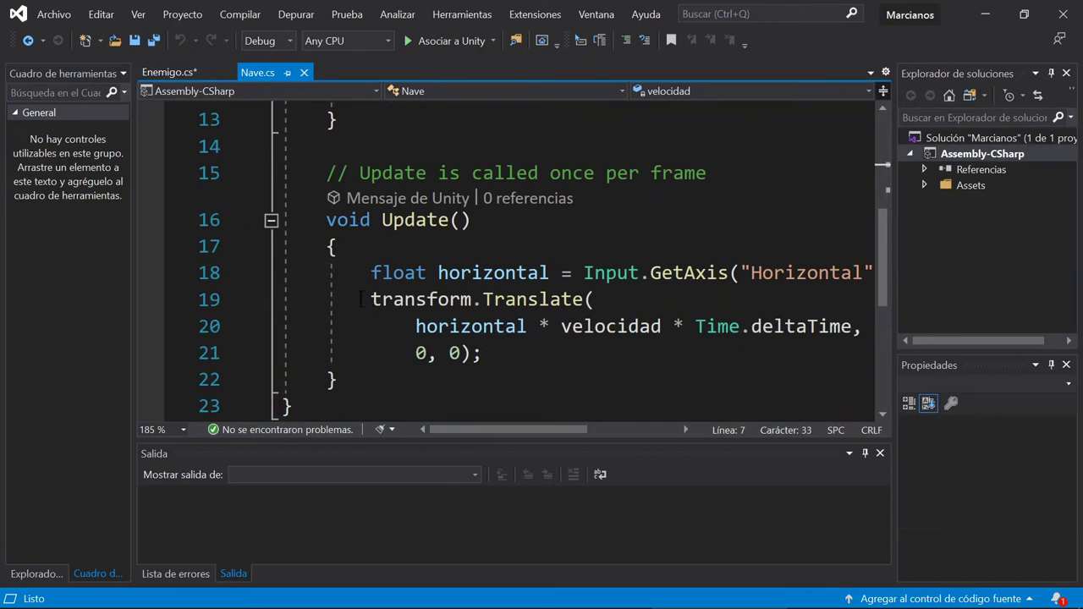
left_click_drag(362, 300, 493, 354)
key("ctrl+c")
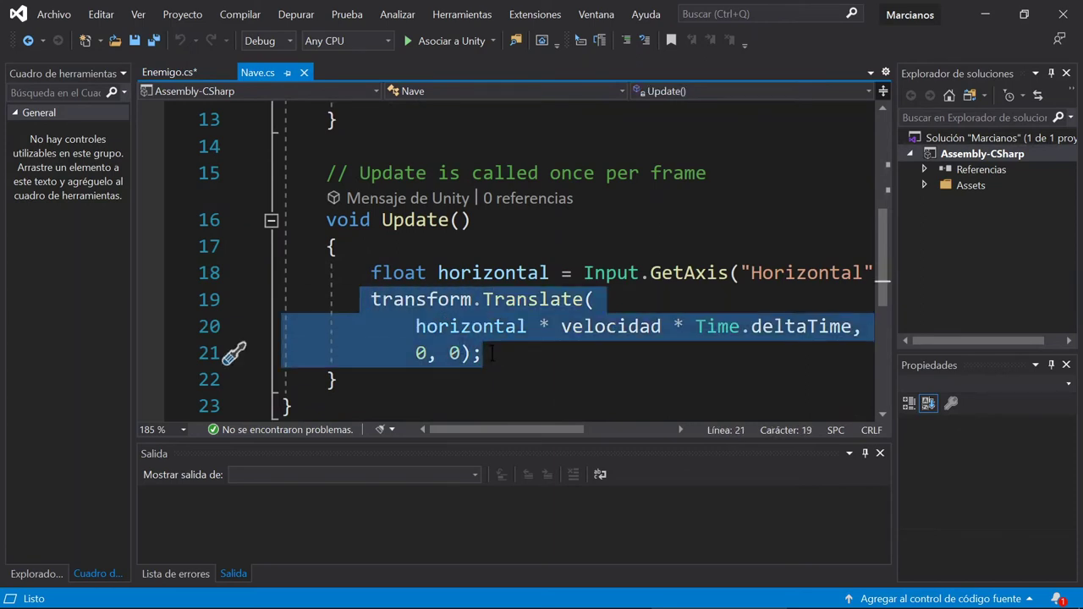
left_click(185, 75)
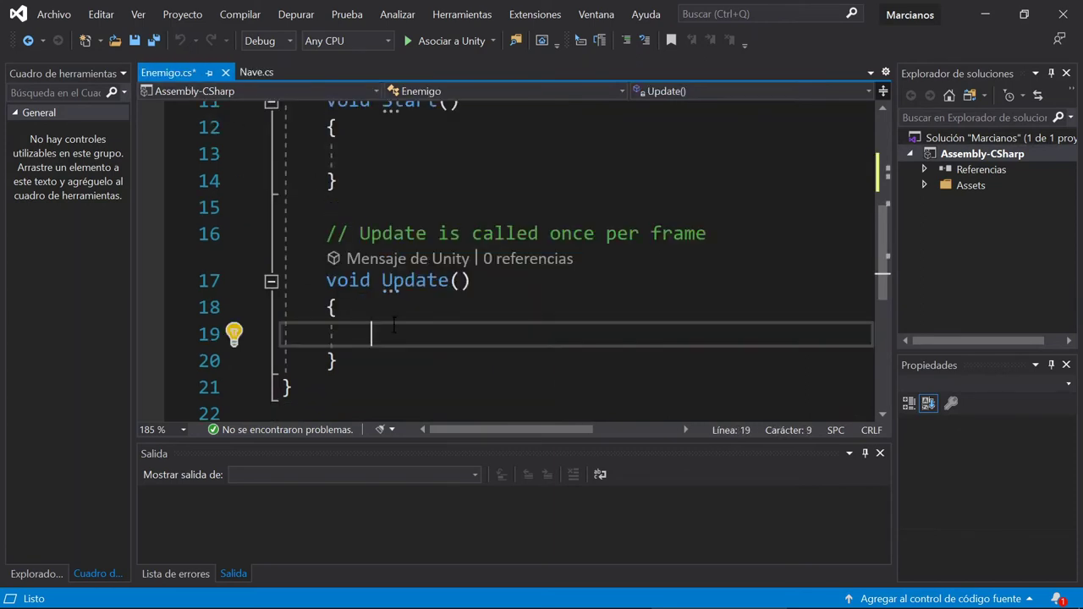
key("ctrl+v")
key("Up")
key("Up")
Split the Translate arguments onto separate lines and make the X argument velocidadX * Time.deltaTime
left_click_drag(370, 335, 598, 334)
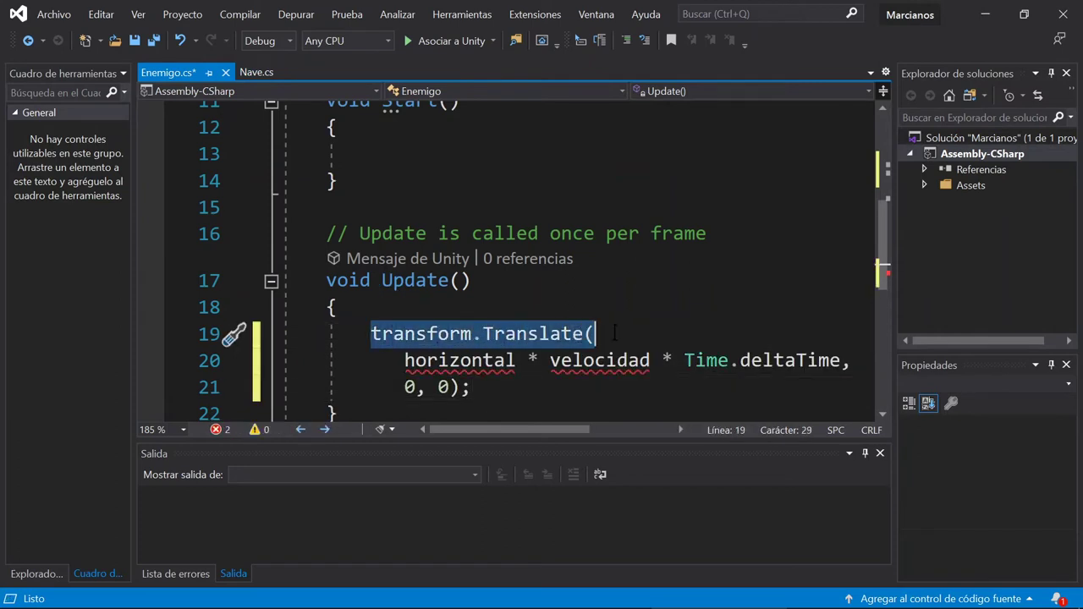
left_click(406, 361)
left_click(439, 387)
key("Return")
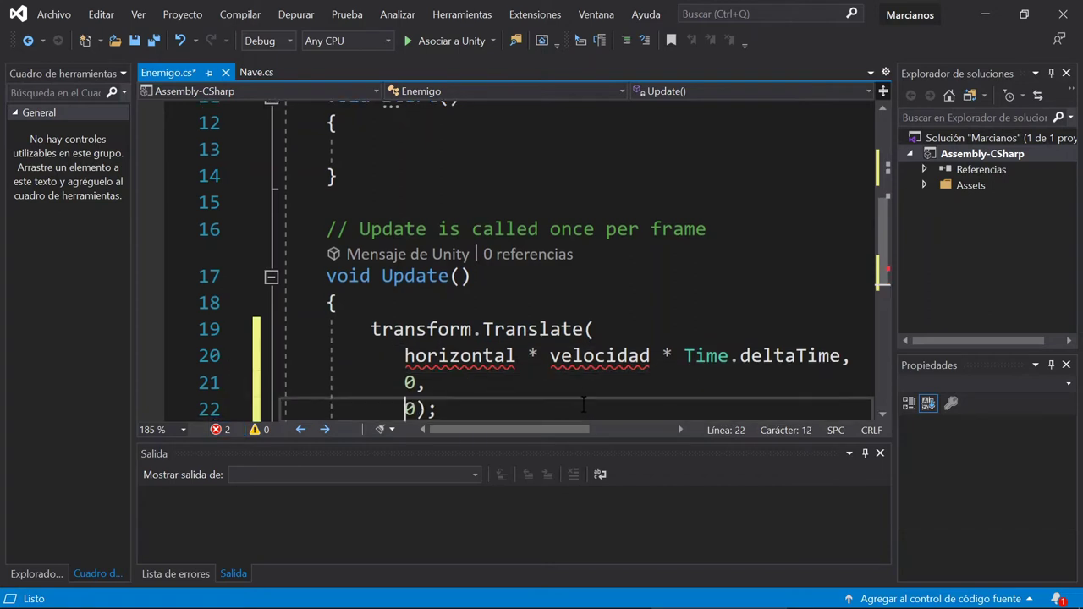
left_click(651, 355)
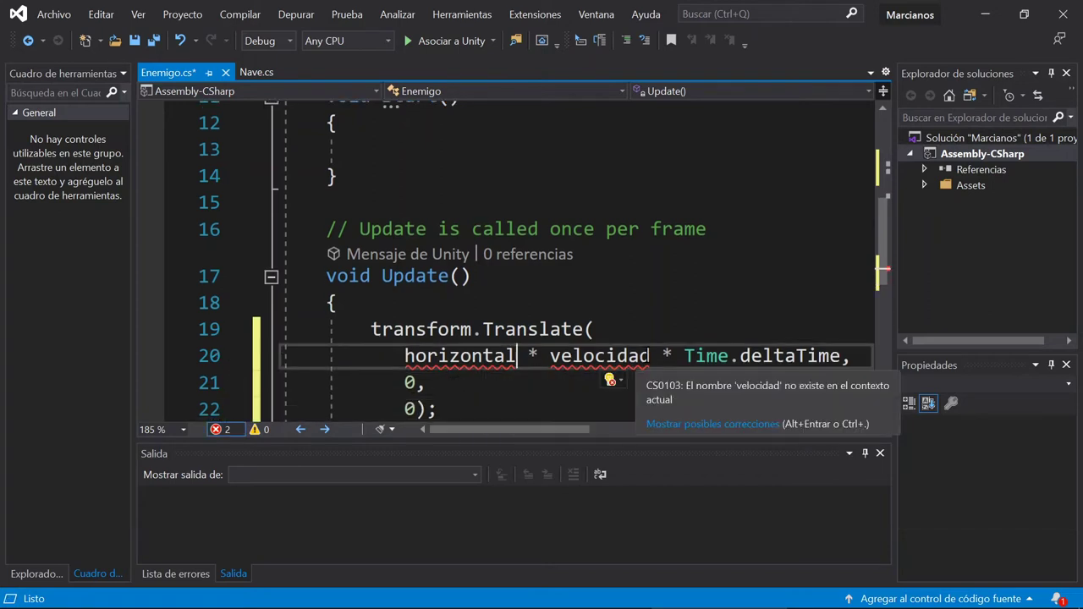
type("X")
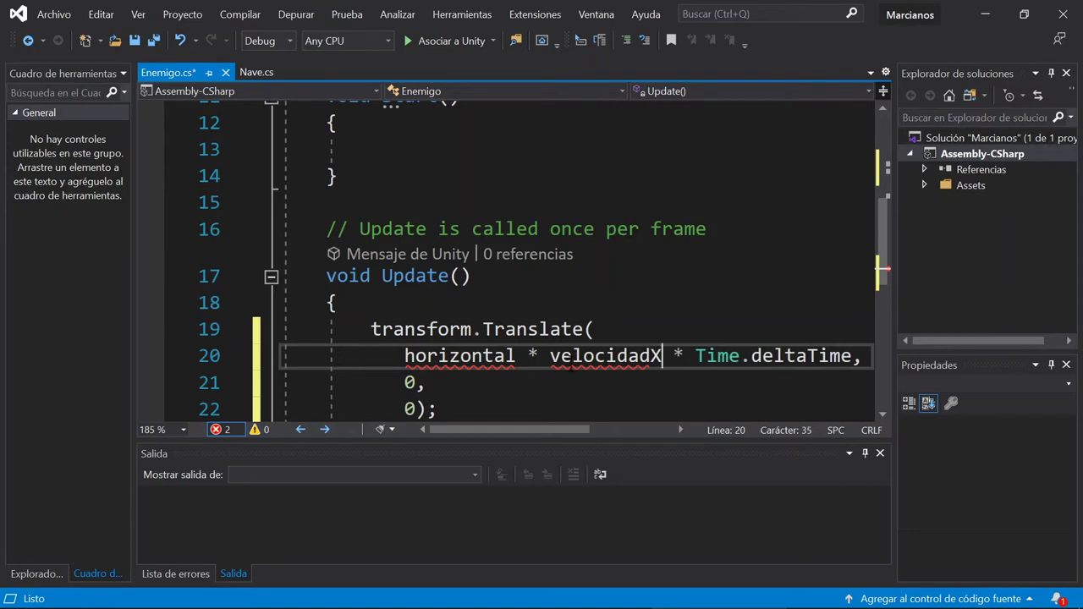
key("ctrl+shift+Left")
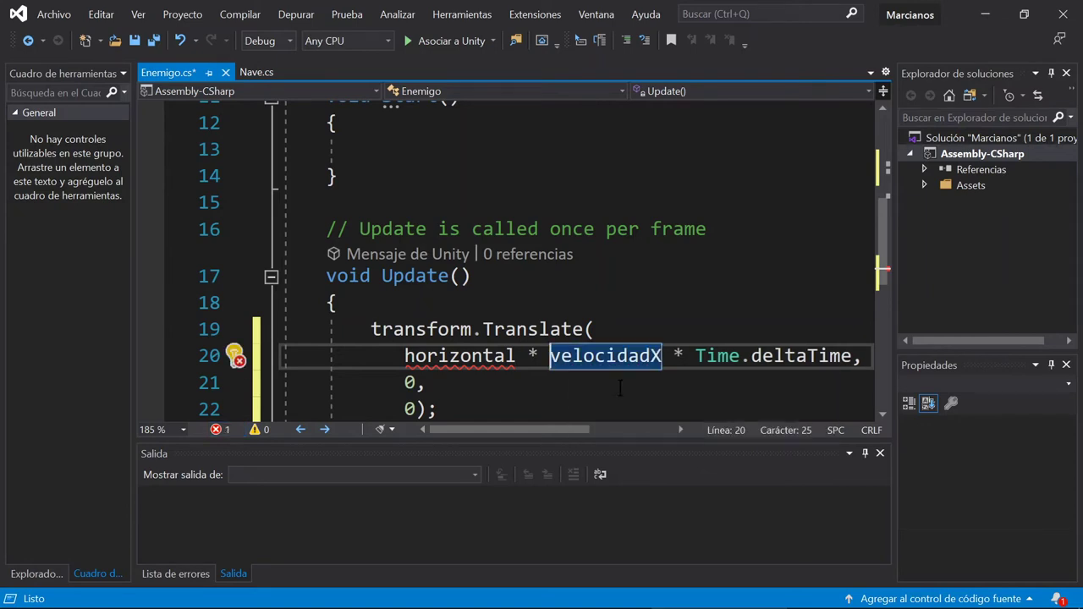
key("Left")
key("ctrl+shift+Left")
key("ctrl+shift+Left")
key("Delete")
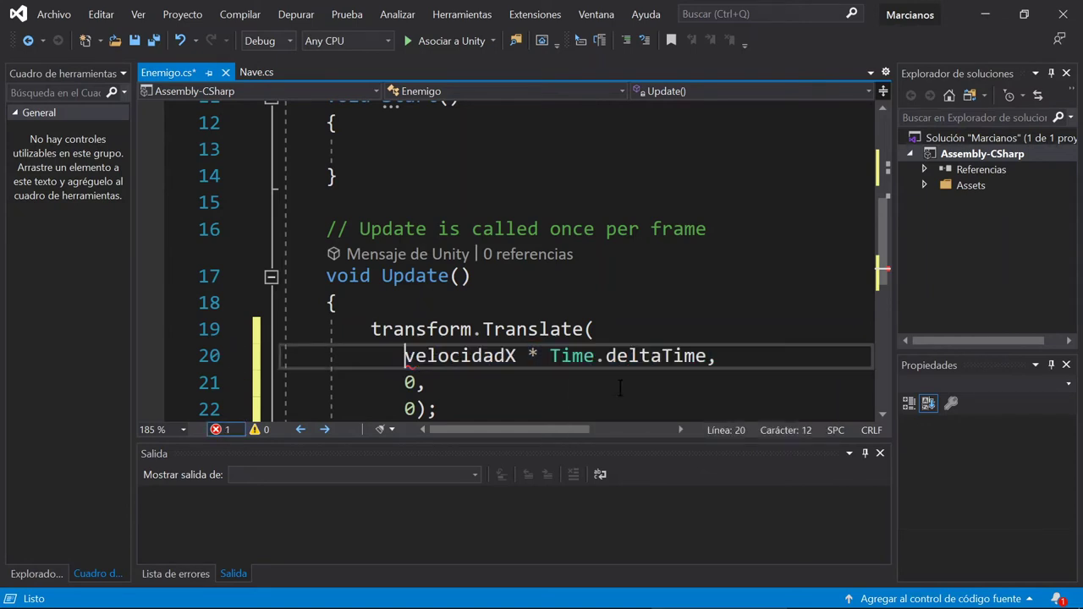
Replace the middle zero argument with velocidadY * Time.deltaTime
key("shift+End")
key("shift+Left")
key("ctrl+c")
key("Down")
key("Left")
key("Left")
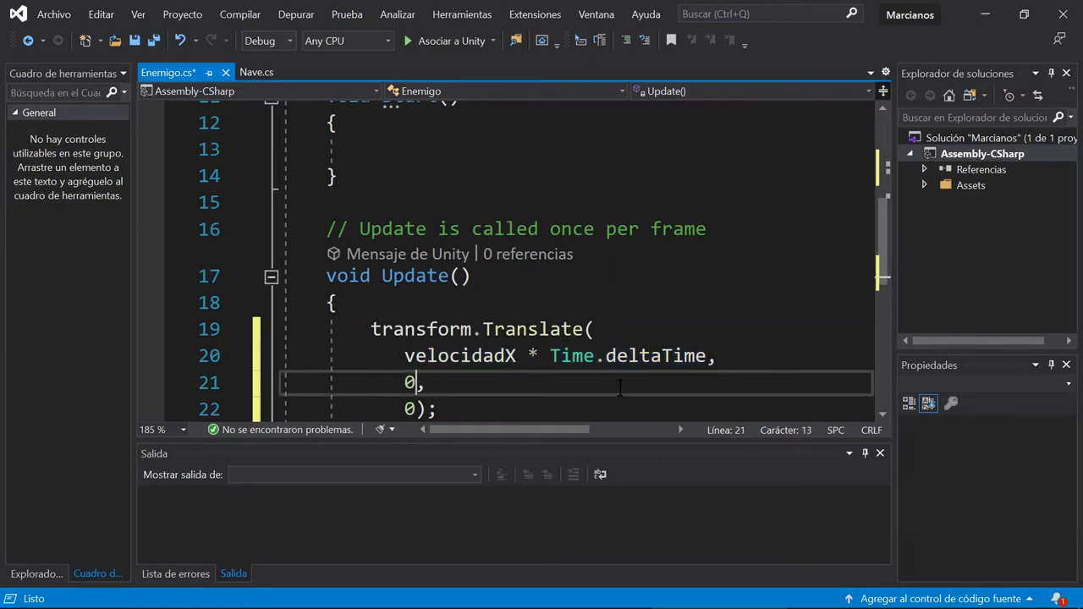
key("BackSpace")
key("ctrl+v")
key("ctrl+Left")
key("ctrl+Left")
key("ctrl+Left")
key("Left")
key("Left")
key("Left")
key("Left")
key("Delete")
type("Y")
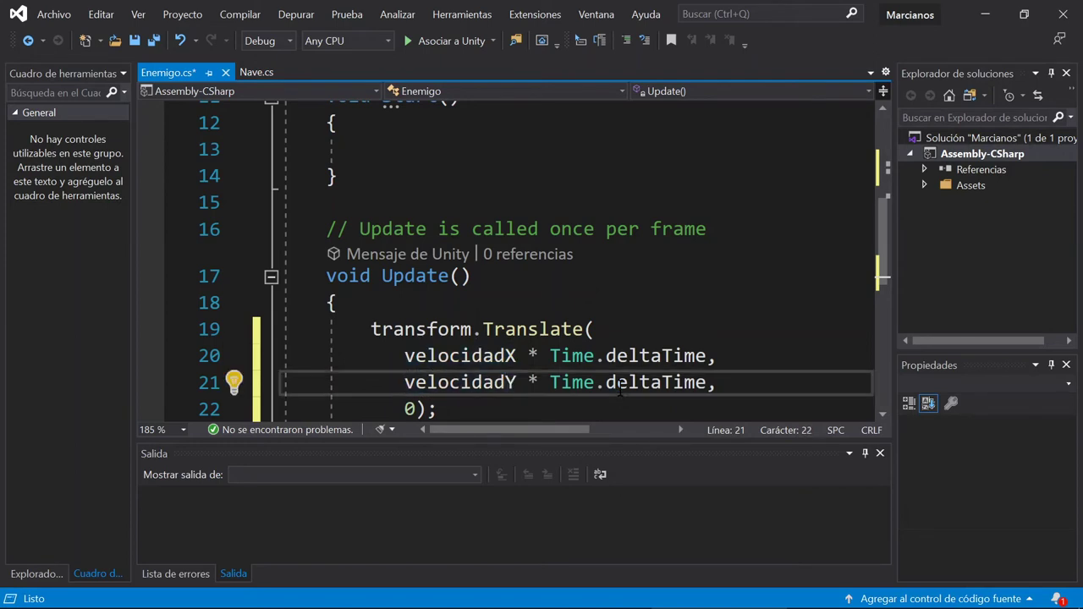
scroll(620, 387, "down", 1)
left_click_drag(436, 329, 394, 329)
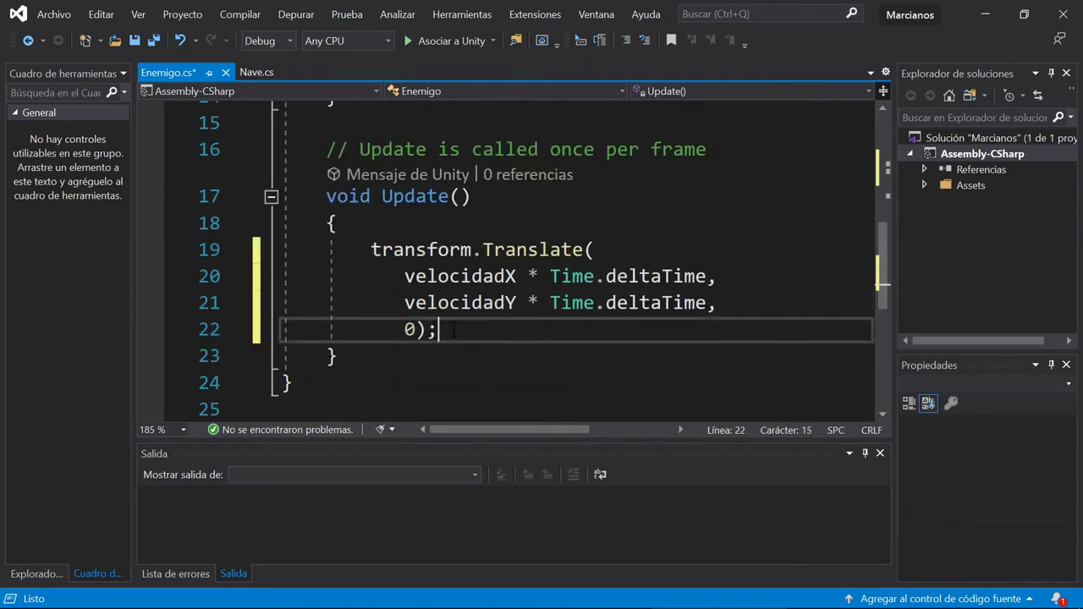
left_click(505, 332)
key("alt+Tab")
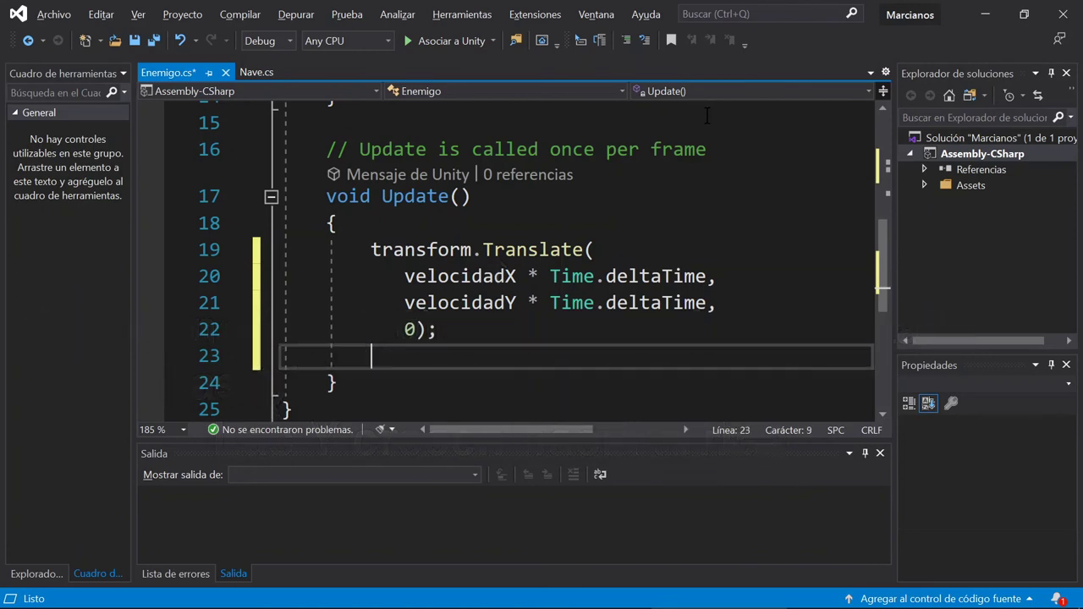
type("if (trans")
Write the condition transform.position.x > 4 with the body velocidadX = -velocidadX;
key("Tab")
type(".pos")
key("Tab")
type(".Z")
key("BackSpace")
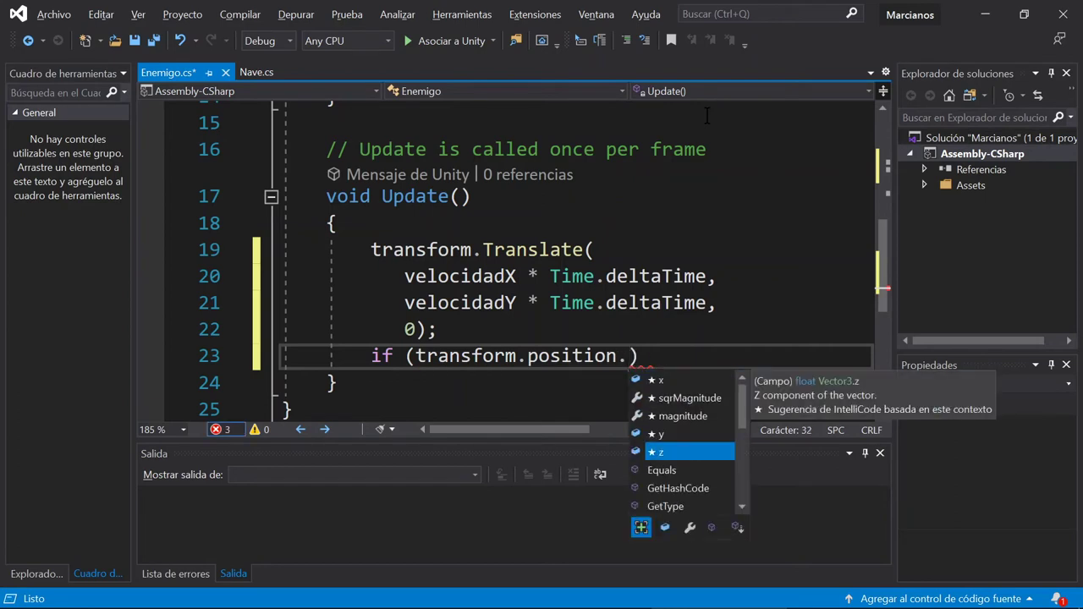
type("X > ")
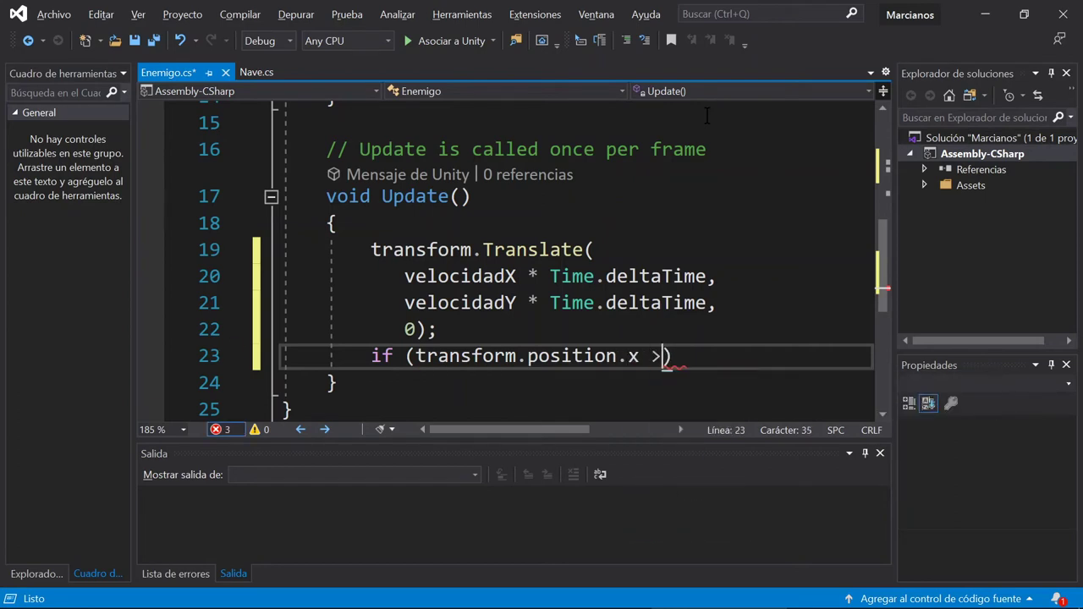
type("4")
key("Right")
key("Return")
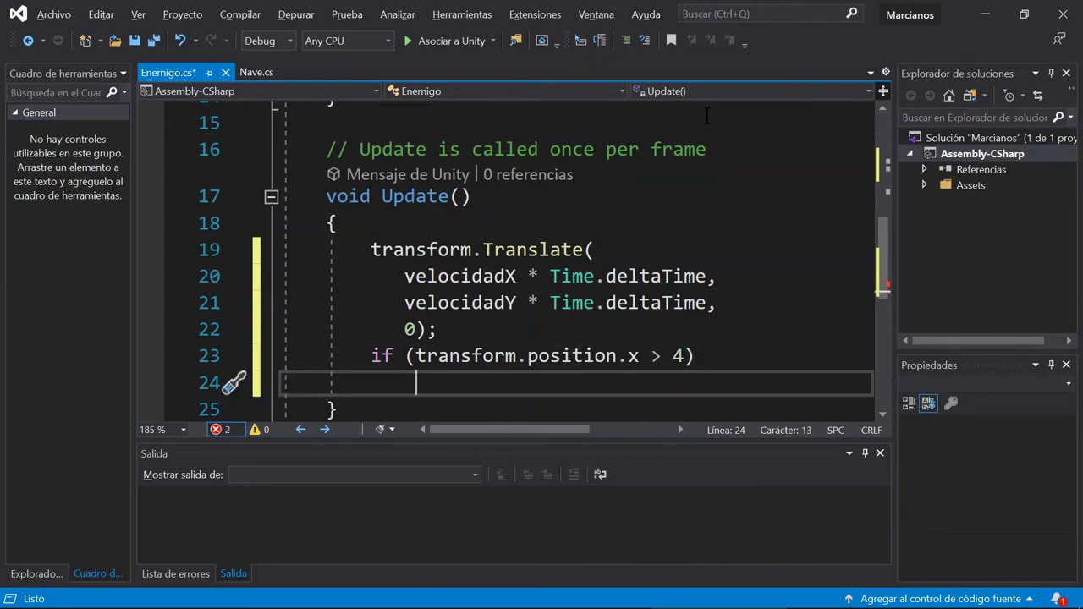
type("velocidadX = -v")
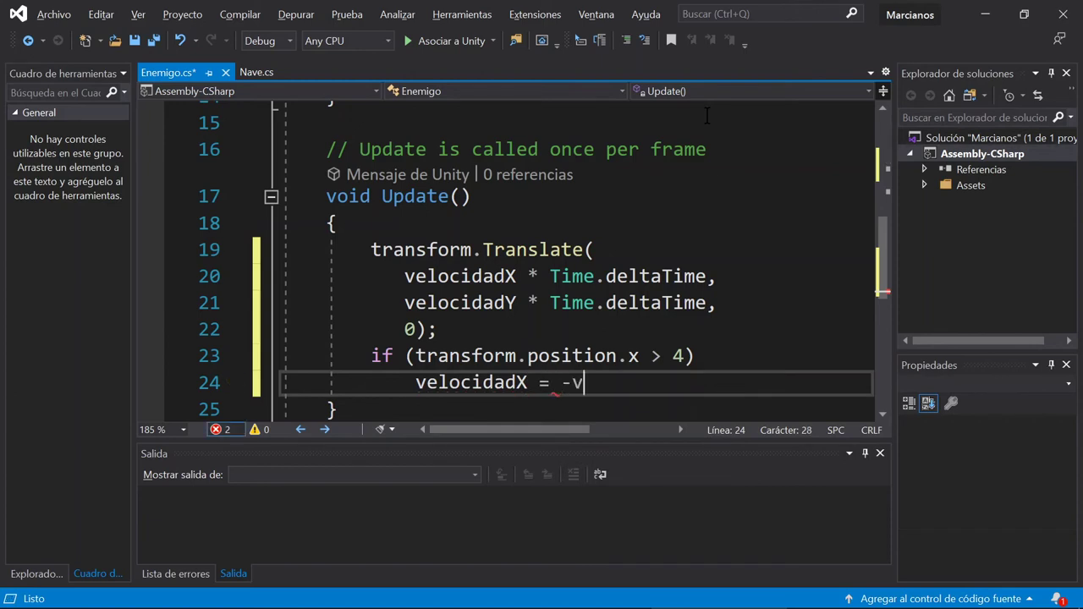
type("e")
key("Tab")
type(";")
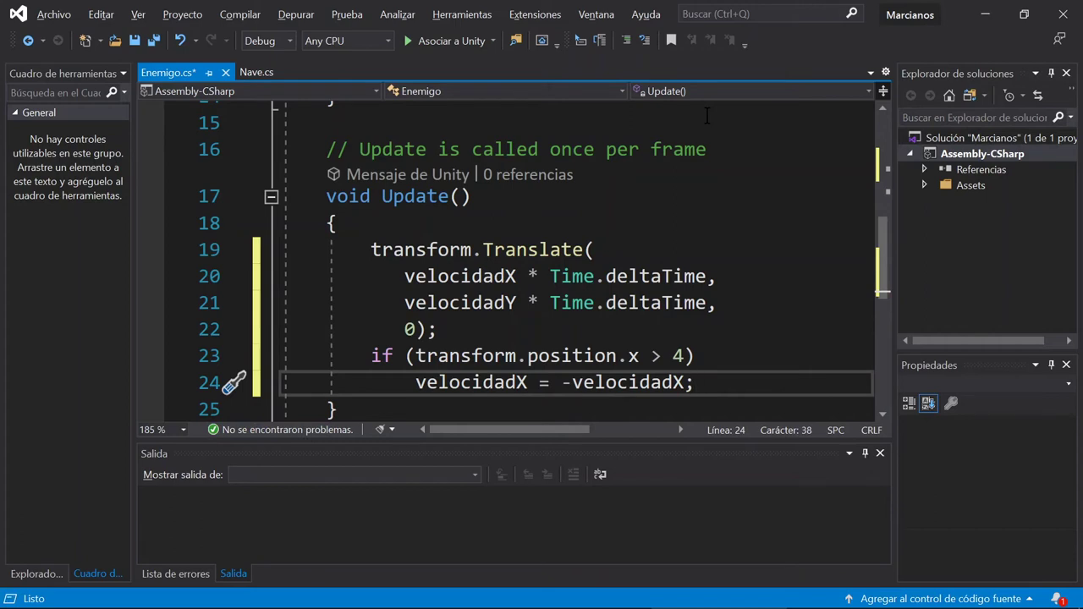
Duplicate the x > 4 comparison and join the two copies with ||
key("Up")
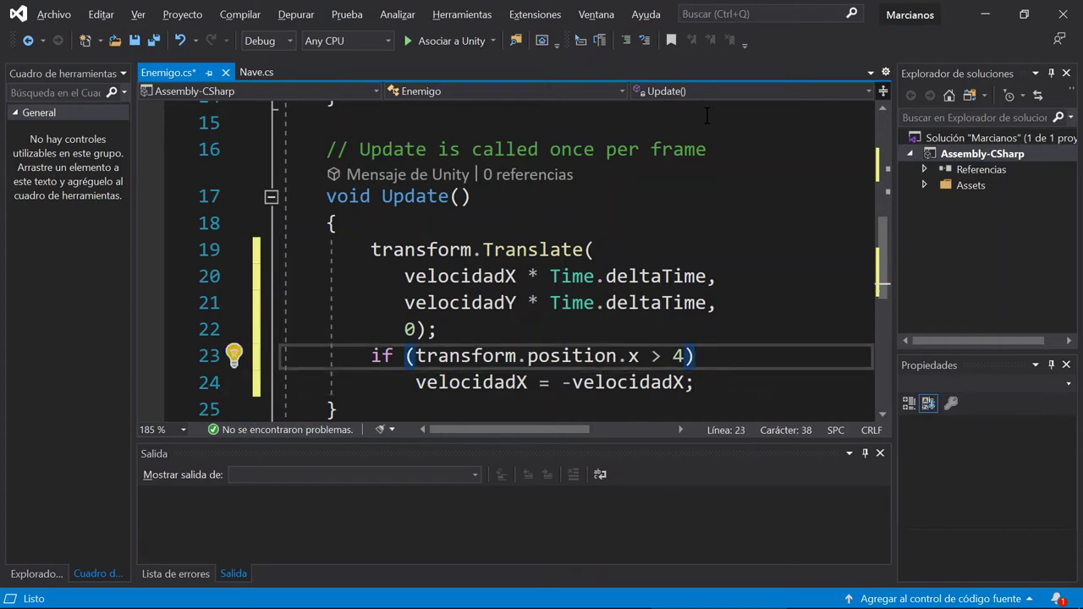
key("ctrl+shift+Left")
key("ctrl+shift+Left")
key("ctrl+shift+Left")
key("ctrl+shift+Left")
key("ctrl+shift+Left")
key("ctrl+shift+Left")
key("ctrl+shift+Left")
key("ctrl+shift+Left")
key("ctrl+shift+Left")
key("ctrl+c")
key("Left")
type("(")
key("End")
key("ctrl+v")
key("ctrl+Left")
key("ctrl+Left")
key("ctrl+Left")
type("||")
Change the first comparison to x < -4 and wrap the second comparison onto its own line
key("End")
key("ctrl+Left")
key("ctrl+Left")
key("ctrl+Left")
key("ctrl+Left")
key("ctrl+Left")
key("ctrl+Left")
key("ctrl+Left")
key("ctrl+Left")
key("ctrl+Left")
key("Left")
key("Left")
key("Left")
key("Left")
key("BackSpace")
type("<")
key("Right")
type("-")
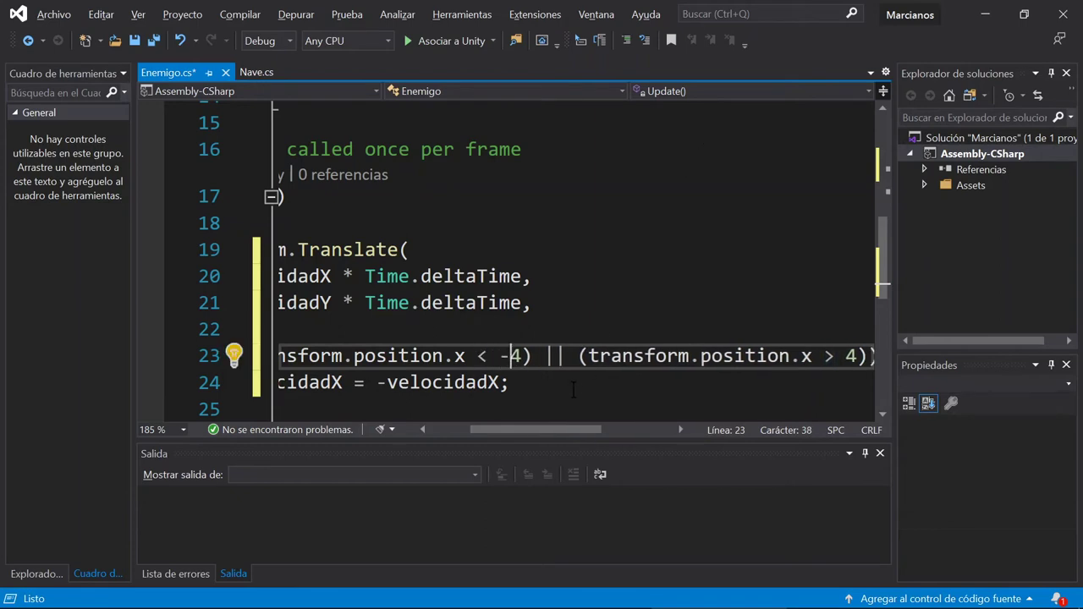
key("Right")
key("Right")
key("Right")
key("Return")
key("Tab")
key("Down")
key("ctrl+End")
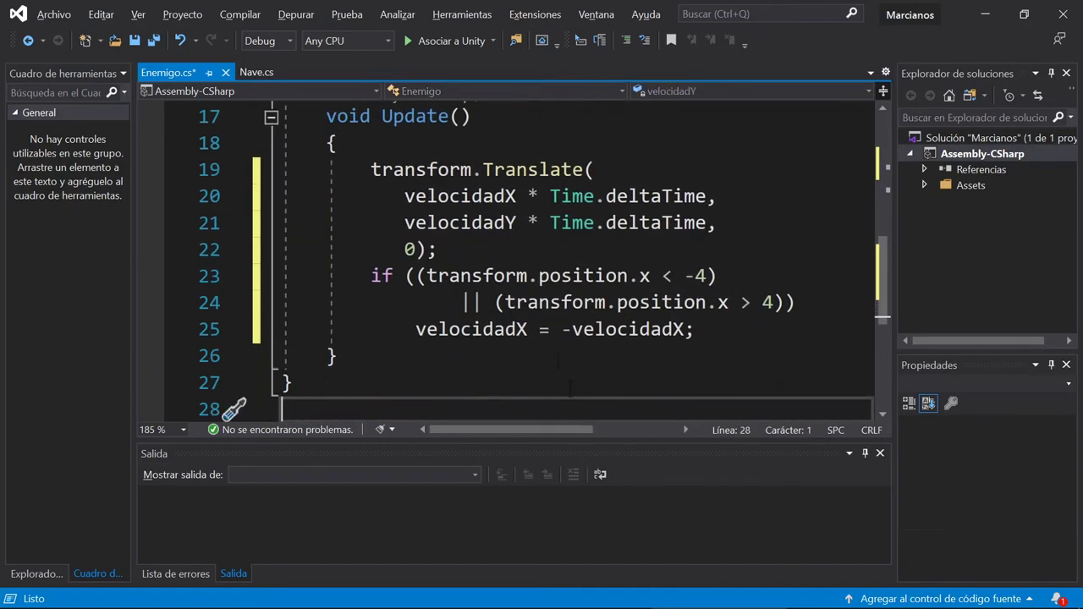
left_click_drag(406, 276, 730, 276)
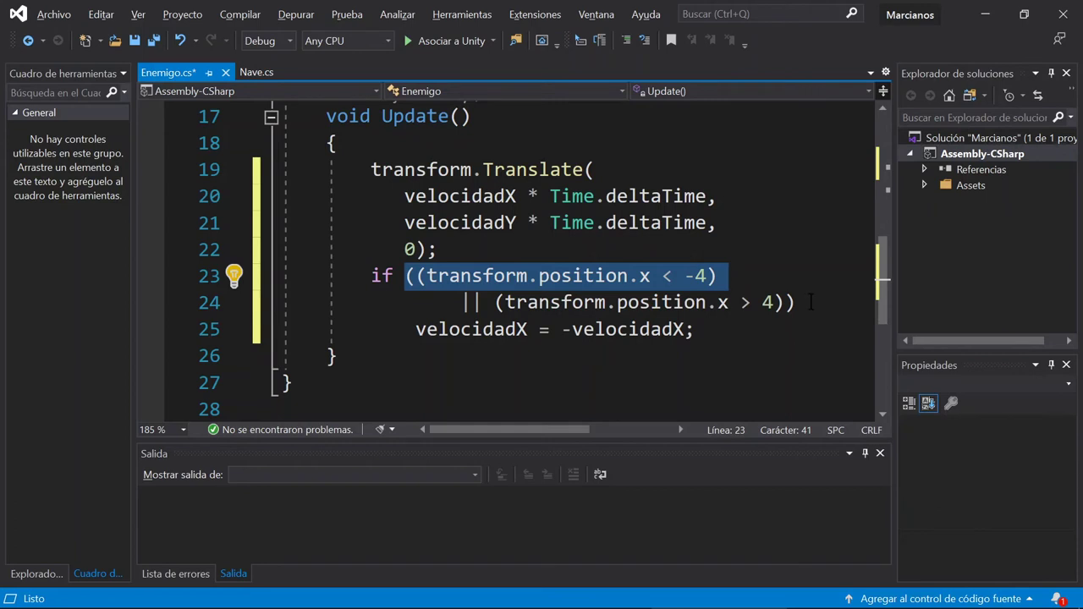
left_click_drag(796, 302, 596, 302)
left_click(596, 302)
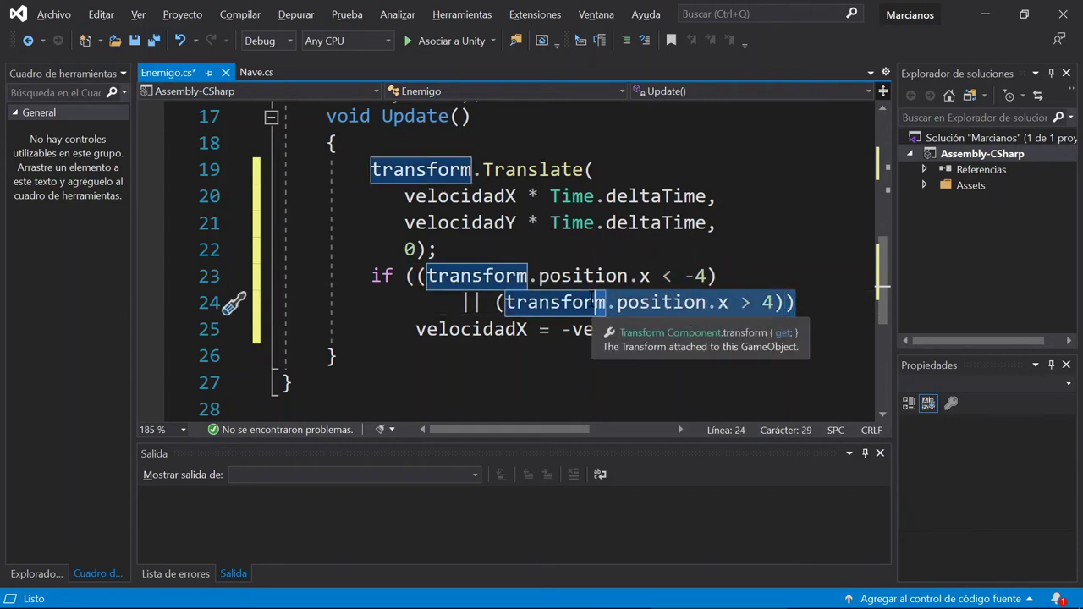
left_click_drag(416, 329, 694, 329)
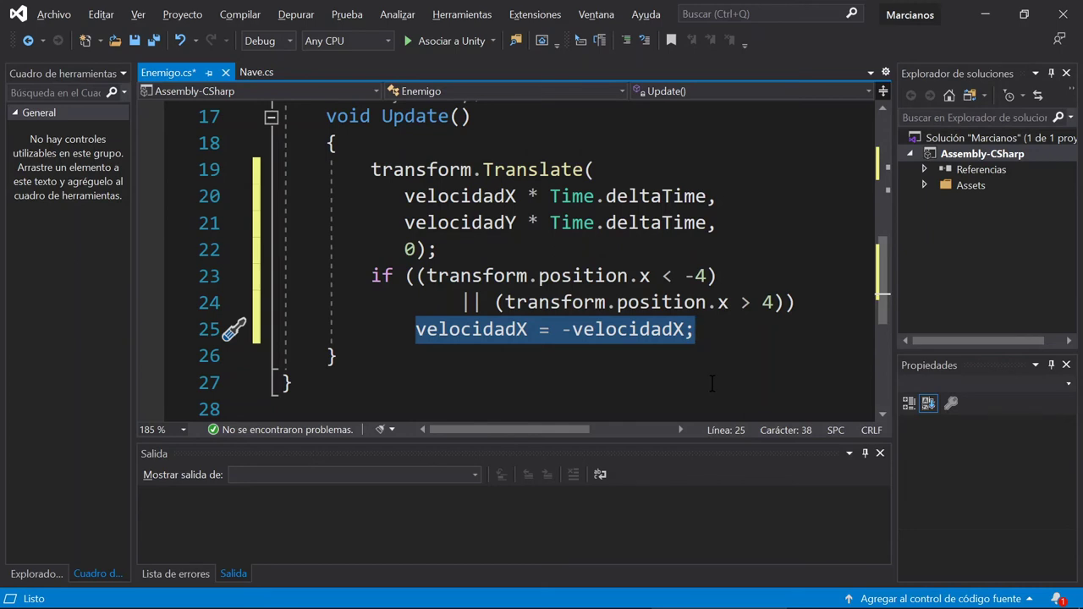
key("Left")
key("Up")
Duplicate the horizontal bounce block (lines 23–25) directly below it
key("Down")
key("Up")
key("Up")
key("Home")
key("shift+Down")
key("shift+Down")
key("shift+End")
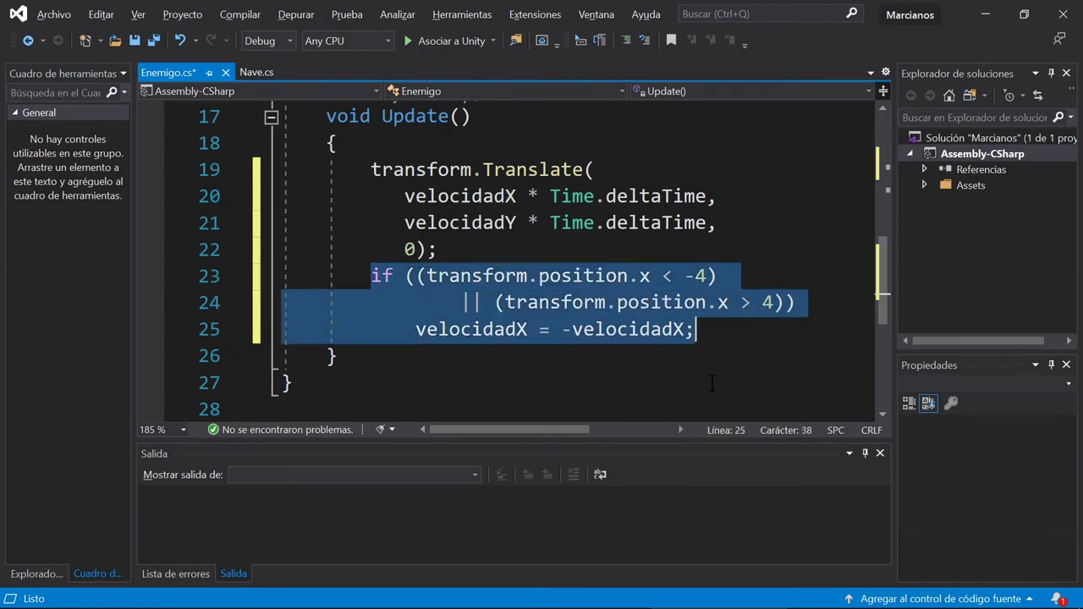
key("ctrl+c")
key("End")
key("Return")
key("ctrl+v")
key("Up")
key("Up")
Change the copied condition to test position.y below -2.5 or above 2.5
key("Left")
key("Left")
key("Left")
key("Left")
key("Left")
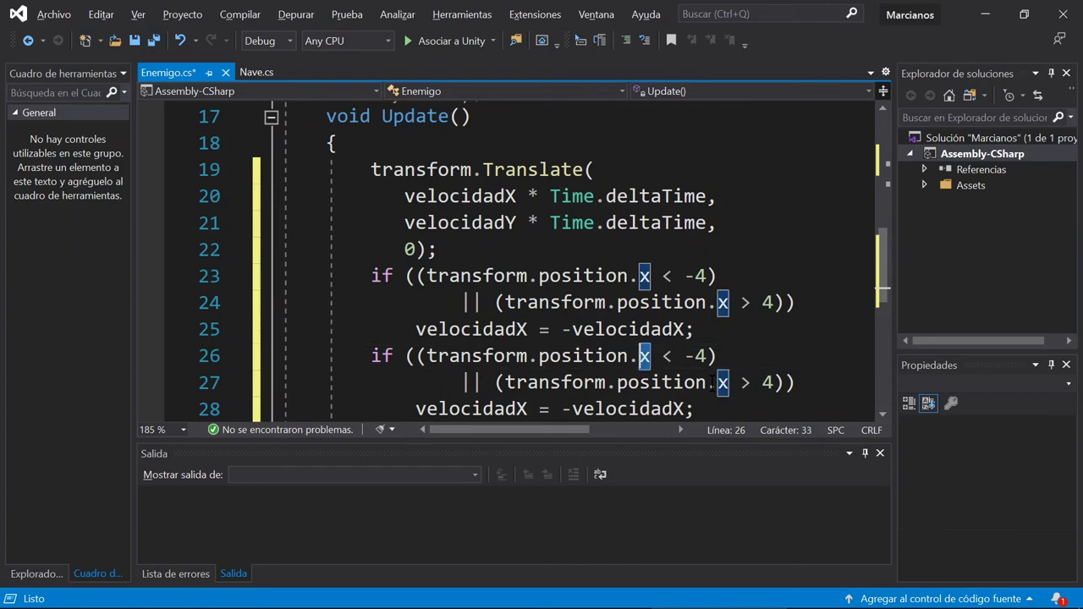
key("Delete")
type("y")
key("Right")
key("Right")
key("Right")
key("Right")
key("Right")
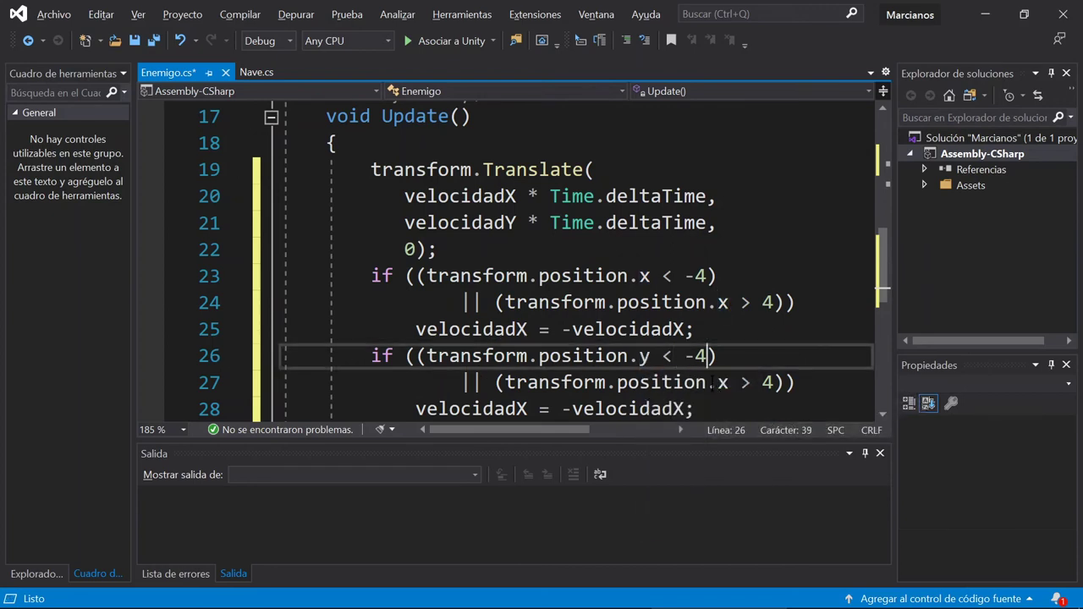
key("BackSpace")
type("2.")
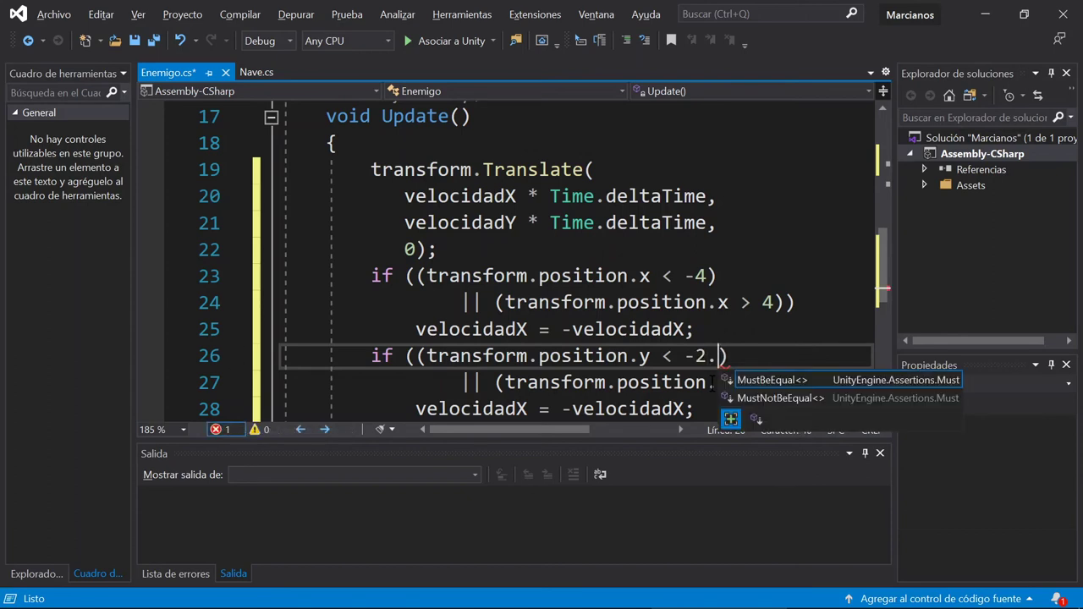
type("5")
key("Escape")
key("Down")
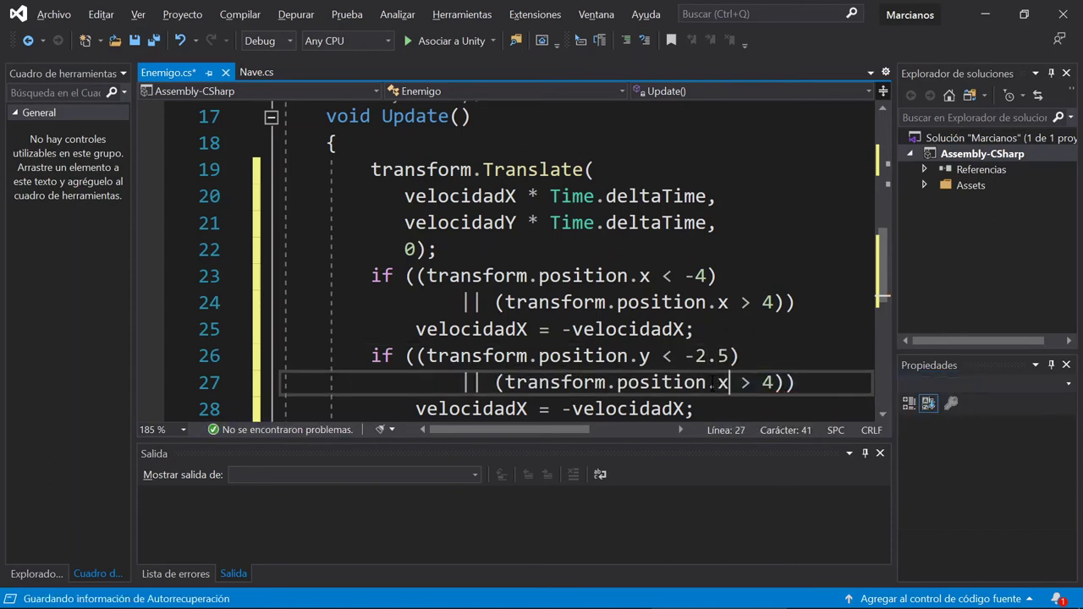
key("BackSpace")
type("y")
key("Right")
key("Right")
key("Right")
key("Delete")
type("2.5")
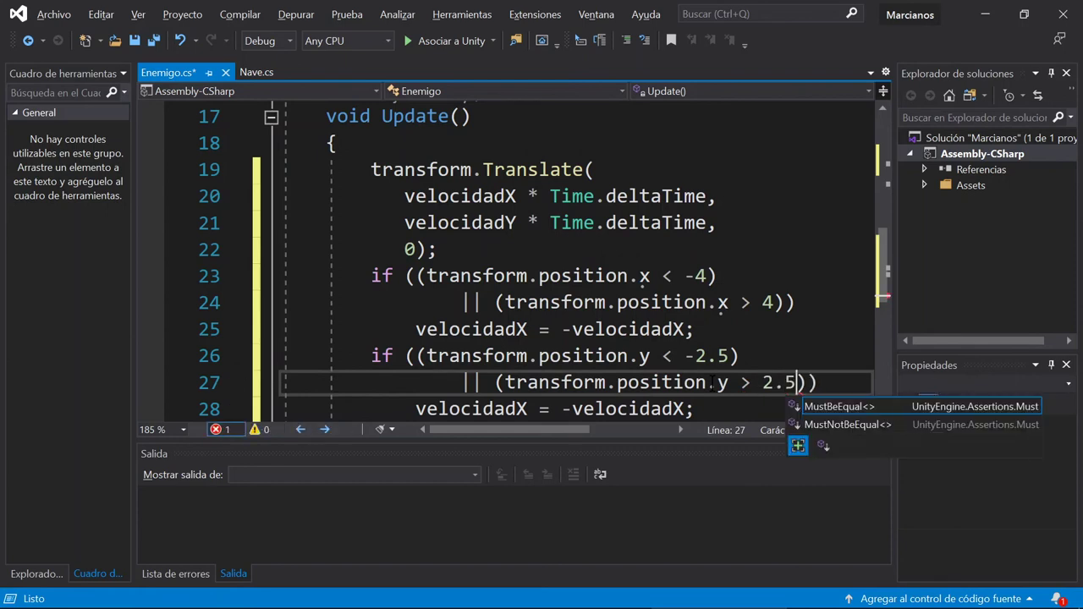
key("Escape")
key("Down")
Make the copy reverse velocidadY, and add a blank line after the Translate call
key("Left")
key("BackSpace")
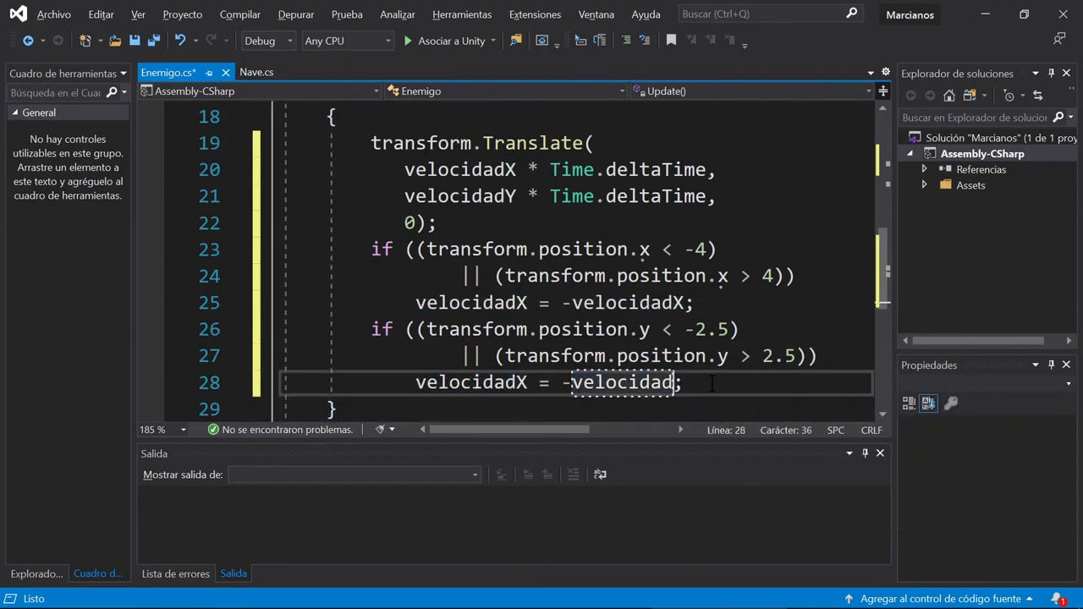
type("Y")
key("Left")
key("Left")
key("Left")
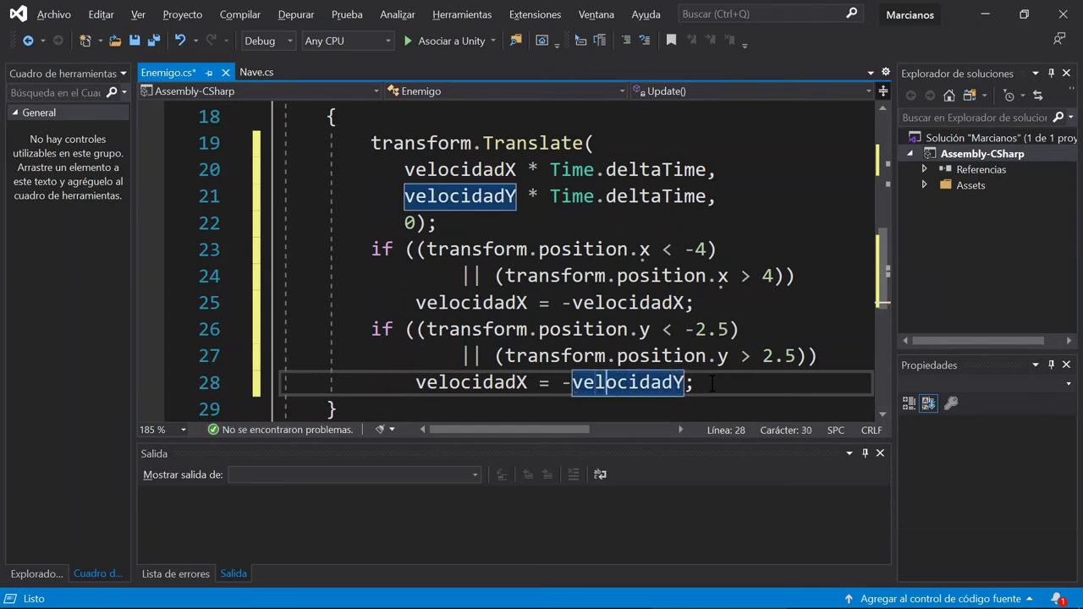
key("BackSpace")
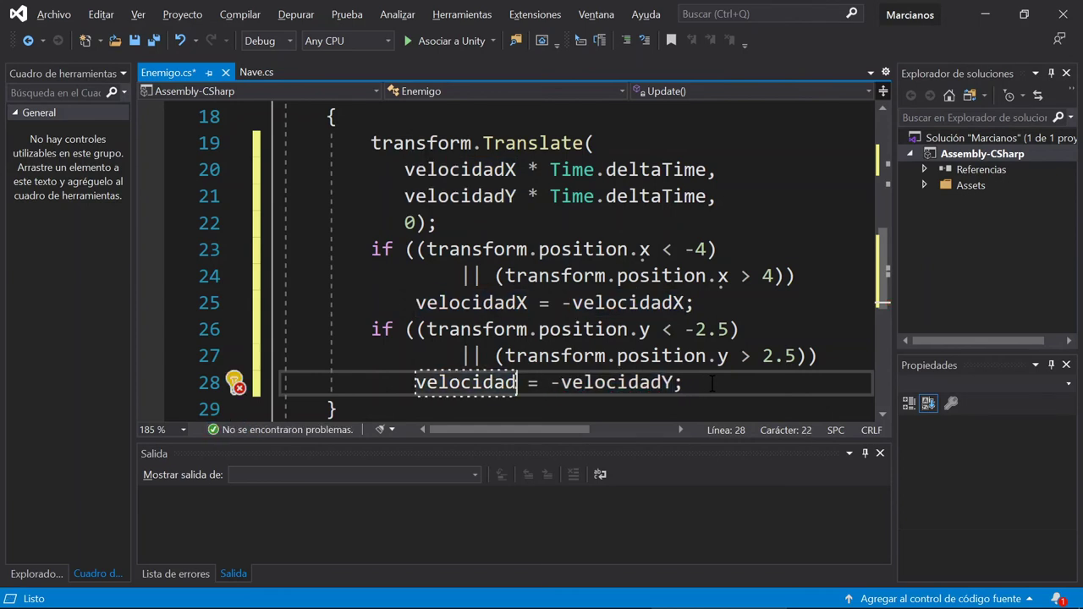
type("Y")
key("Up")
key("Up")
key("Up")
key("Up")
key("Return")
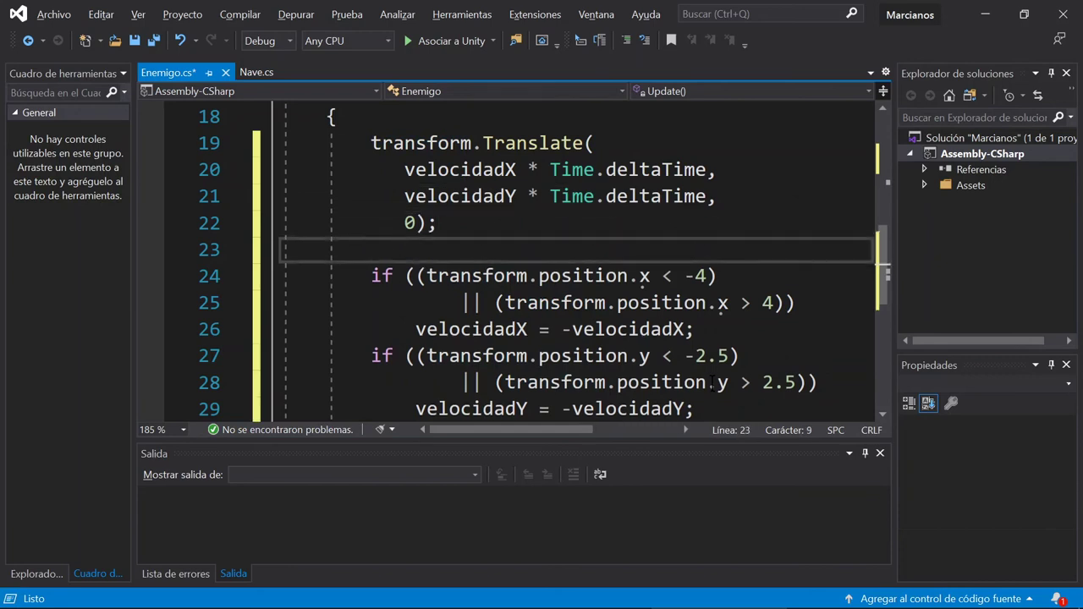
left_click_drag(371, 143, 457, 223)
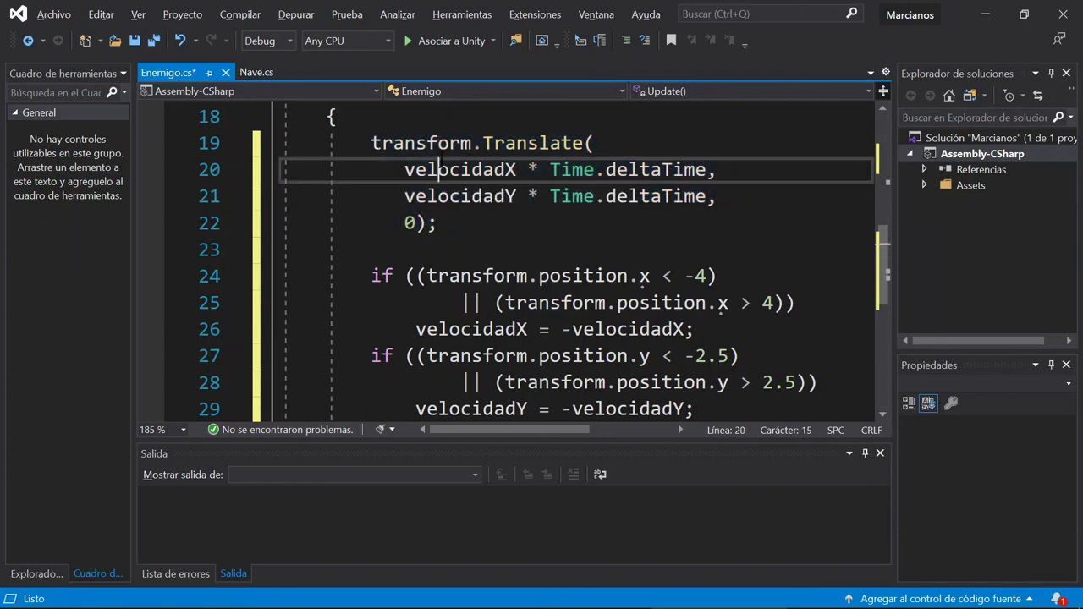
Highlight the Translate call and both the horizontal and vertical bounce blocks to review them
left_click(408, 166)
left_click_drag(426, 170, 506, 169)
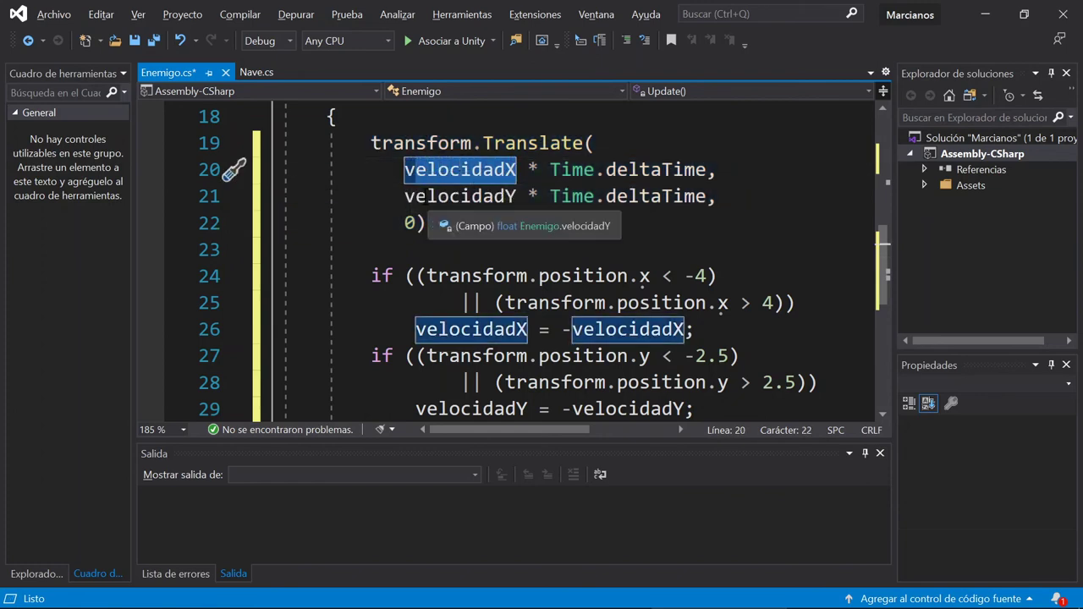
left_click_drag(427, 196, 506, 196)
left_click(506, 196)
left_click_drag(448, 276, 630, 329)
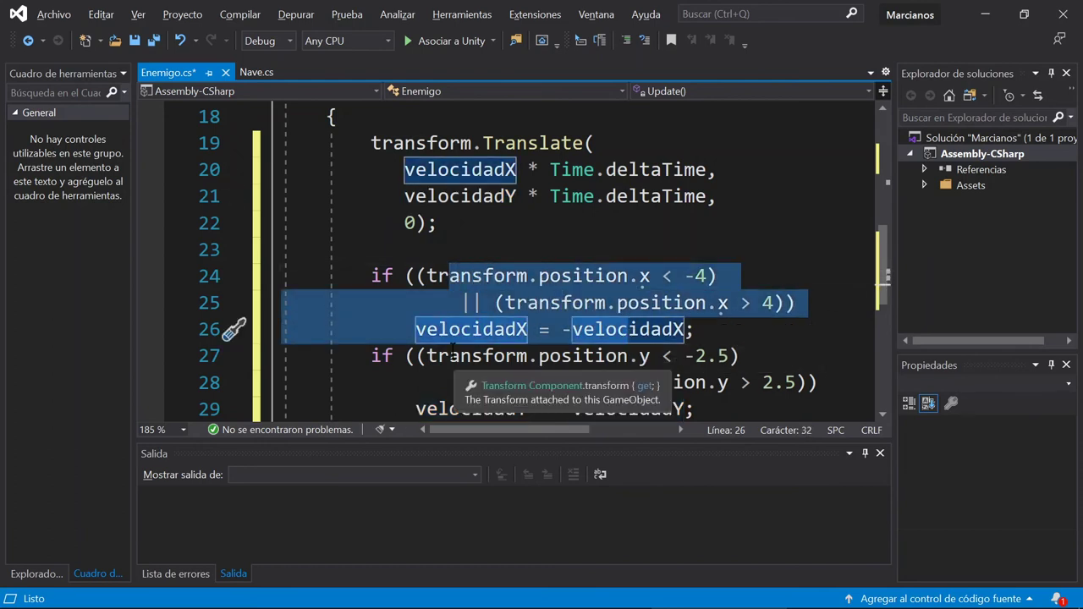
left_click_drag(448, 355, 617, 409)
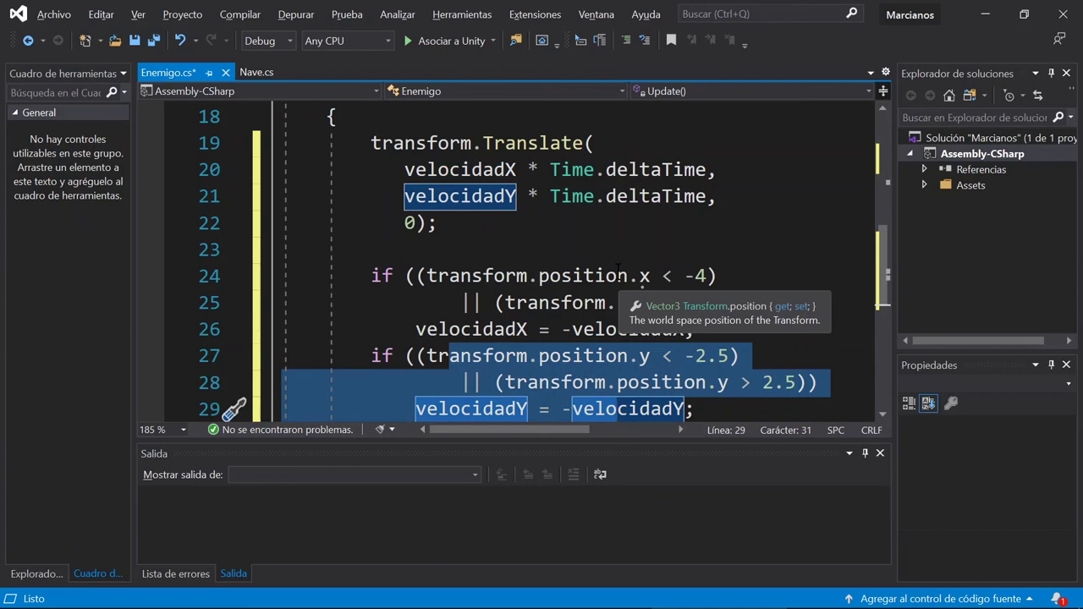
Save Enemigo.cs and switch back to the Unity editor
left_click(134, 42)
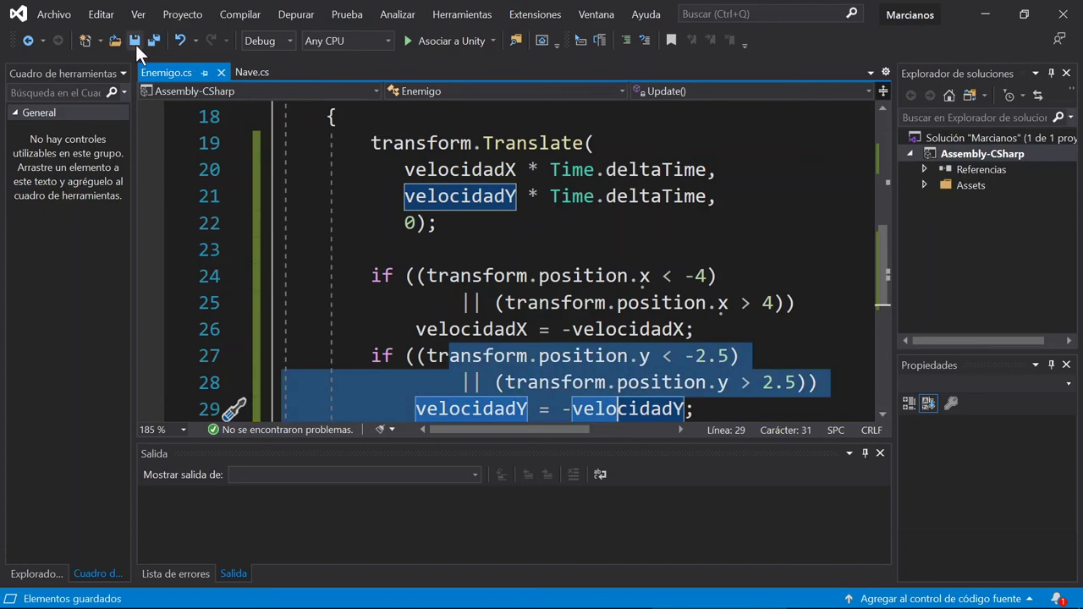
left_click(485, 232)
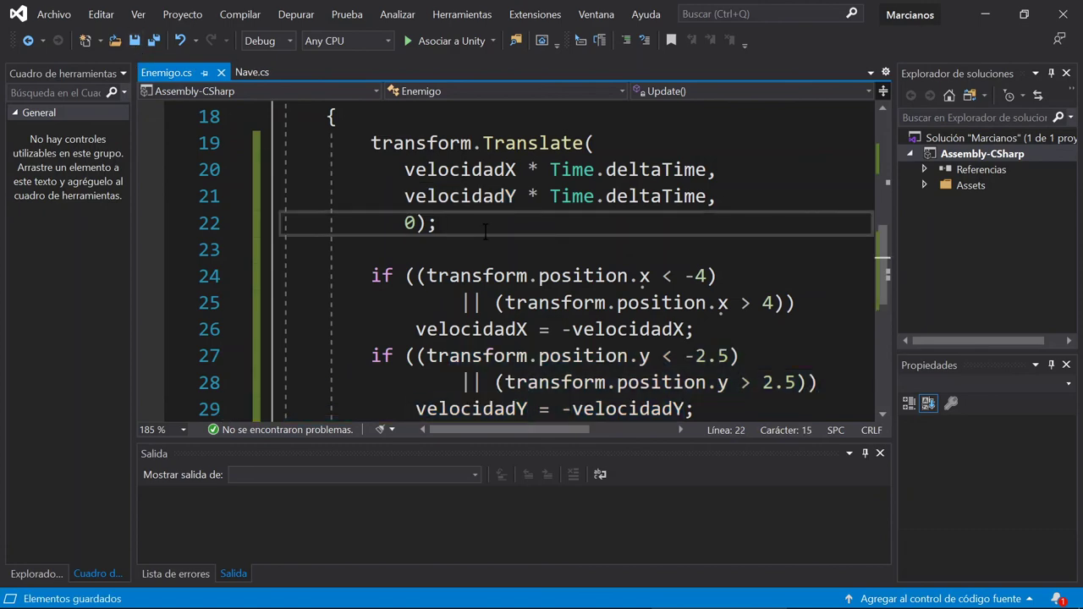
key("alt+Tab")
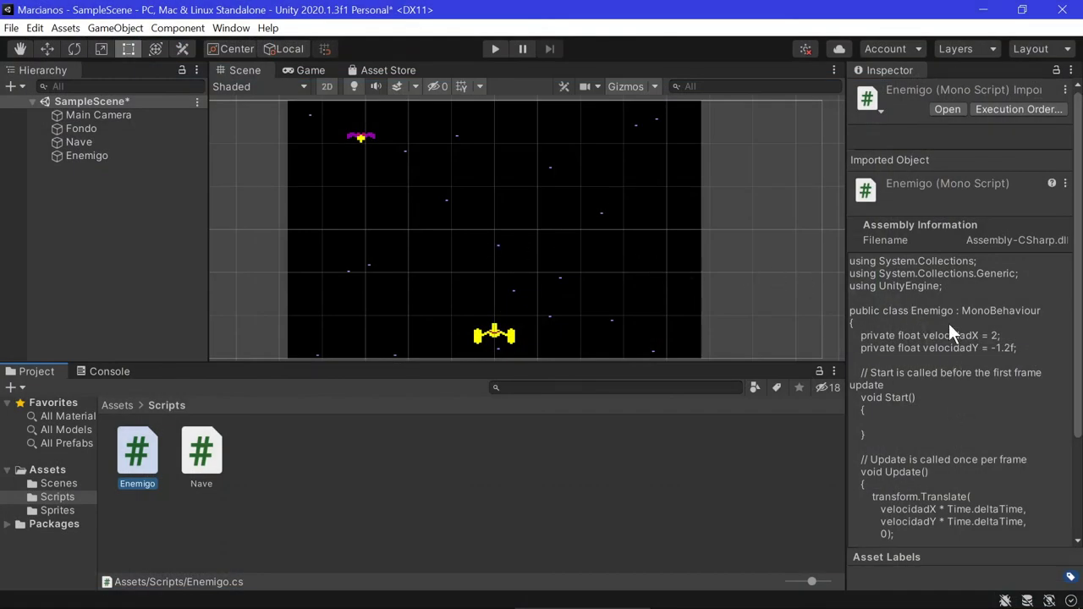
left_click(496, 51)
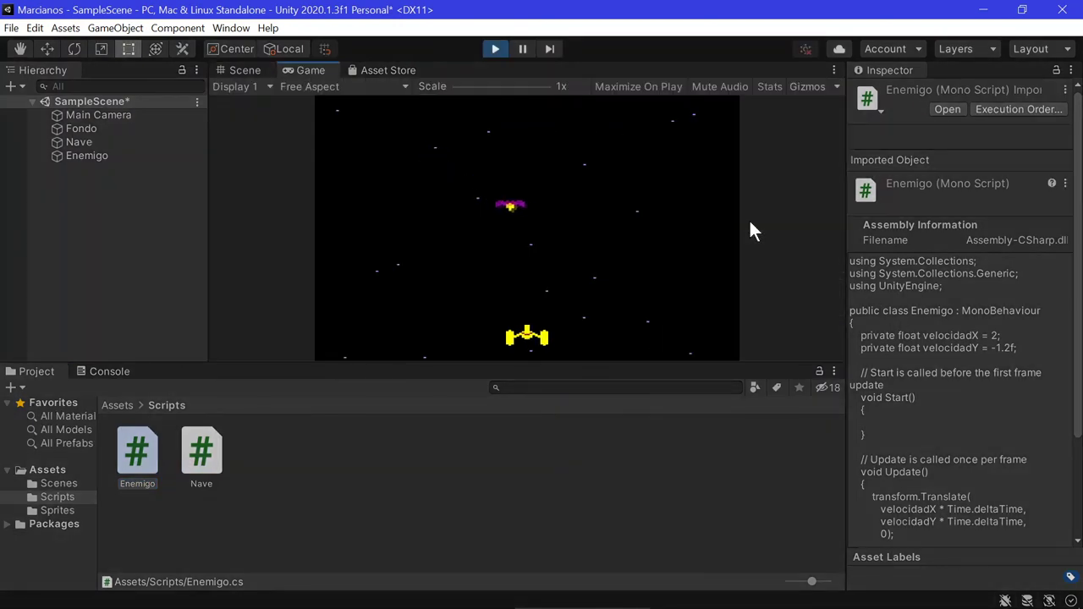
key("Left")
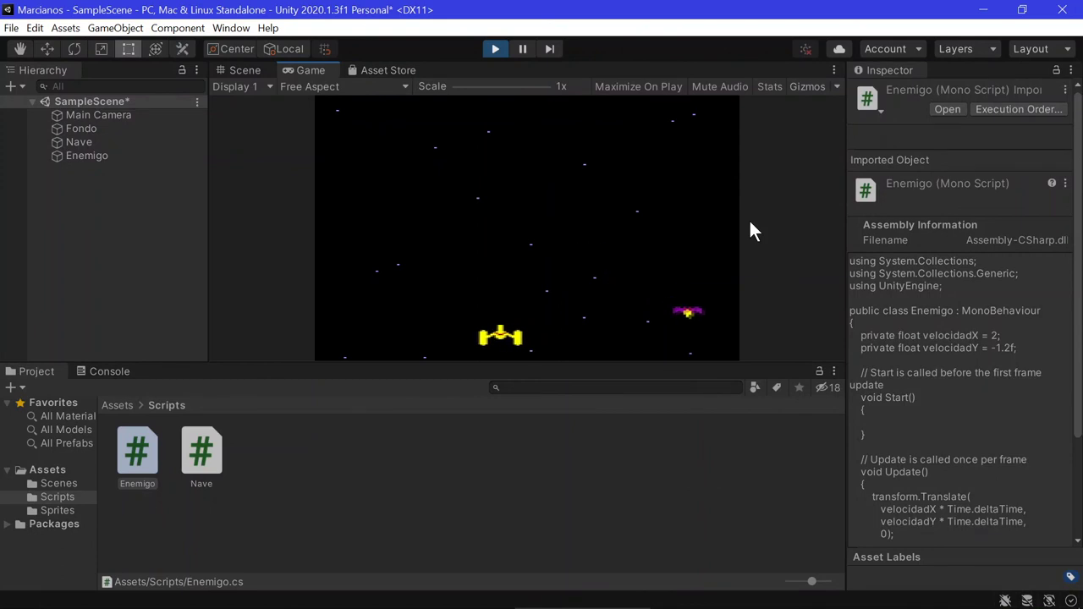
key("Right")
key("Right")
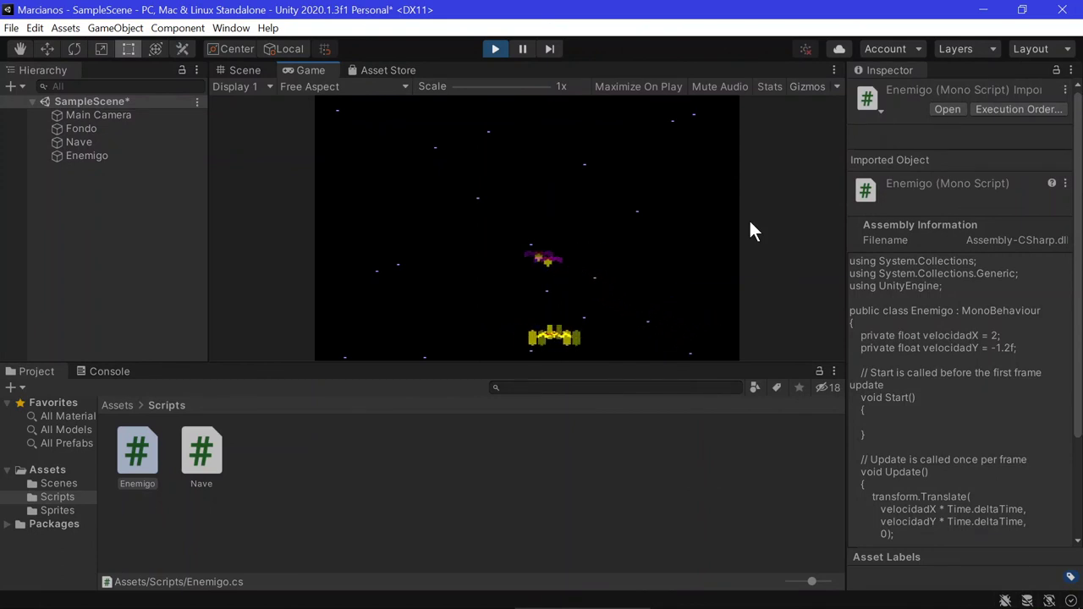
key("Left")
key("Left")
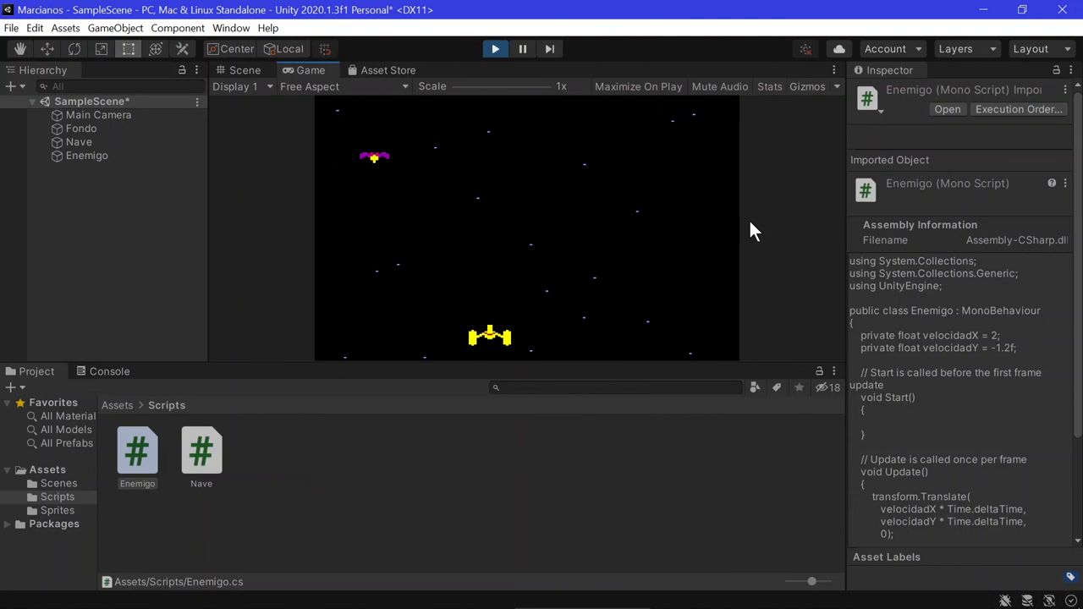
key("Right")
key("Left")
key("Left")
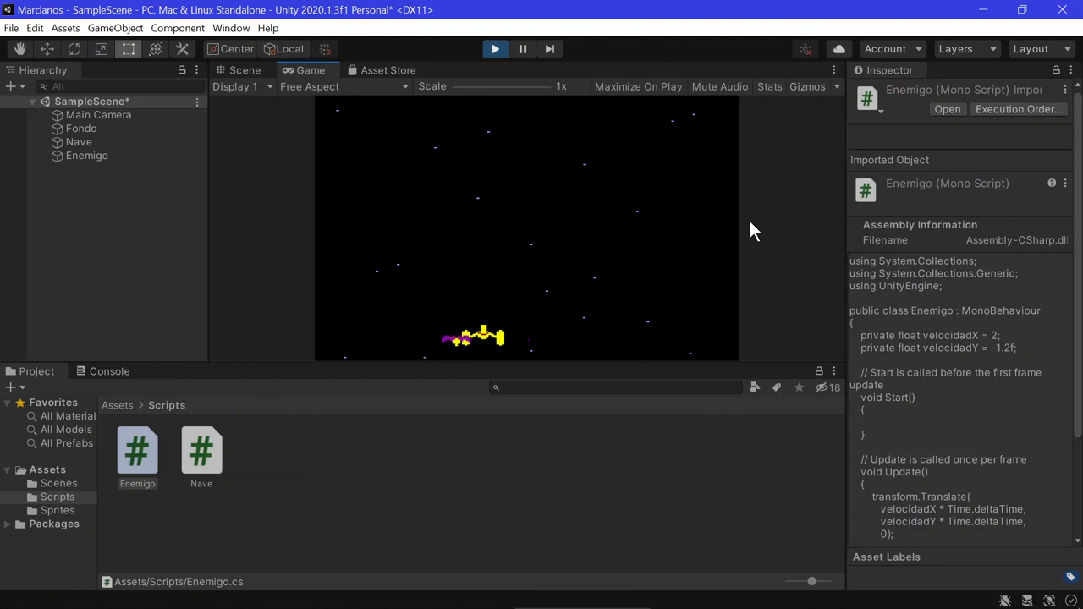
left_click(498, 51)
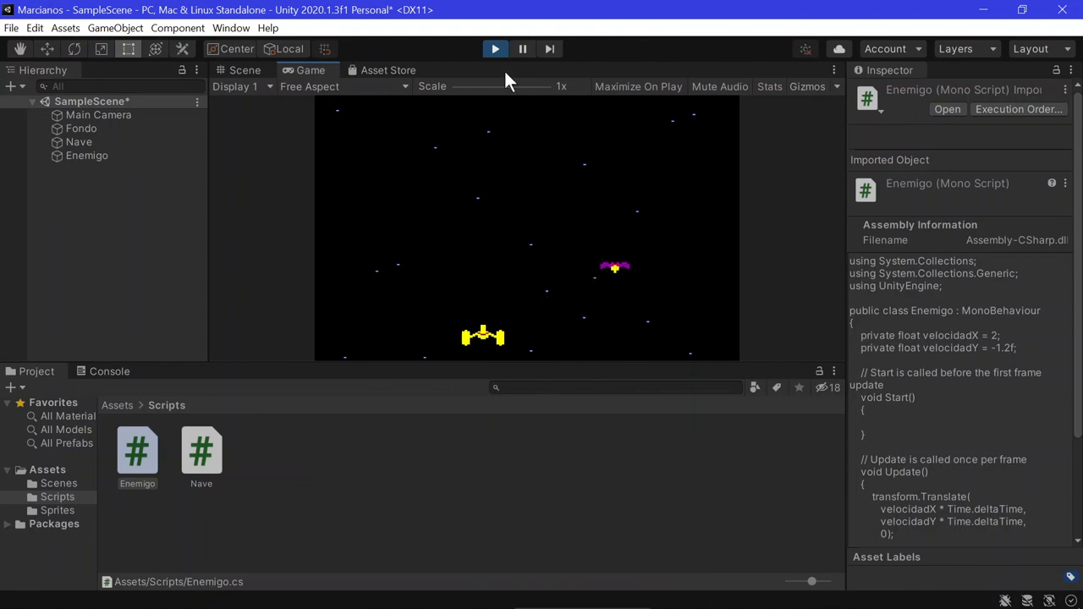